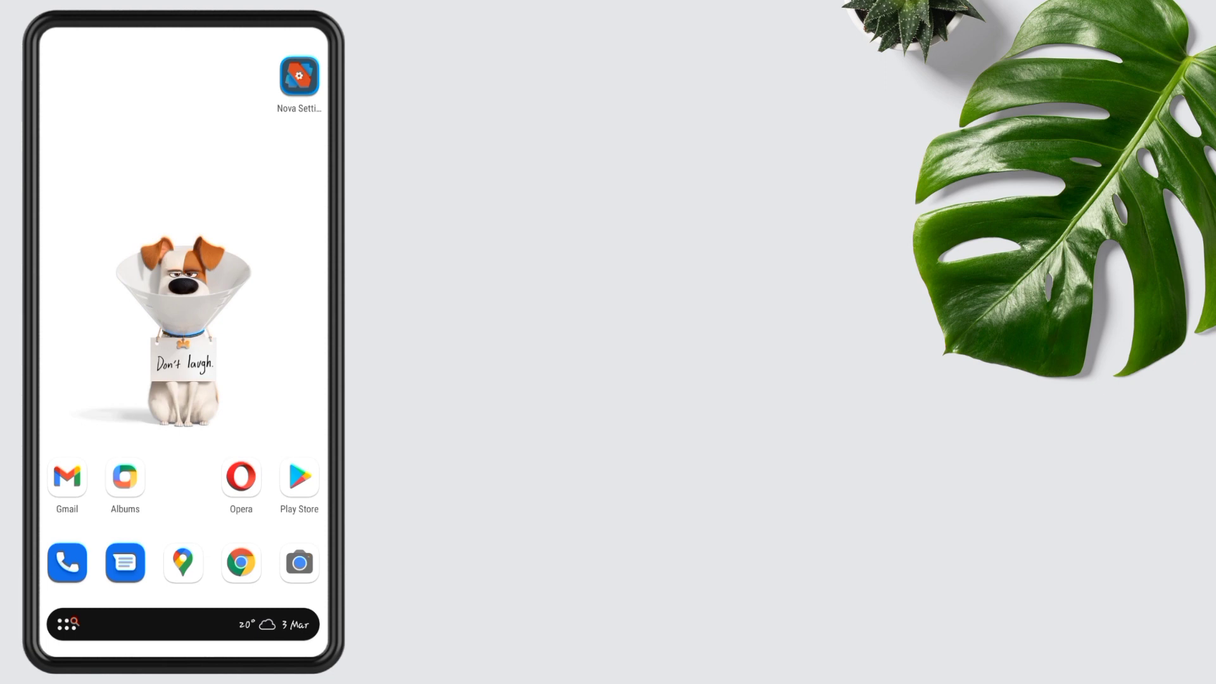
In Opera, load the Zeffi Setups site and open The Planet backup files download
click(241, 475)
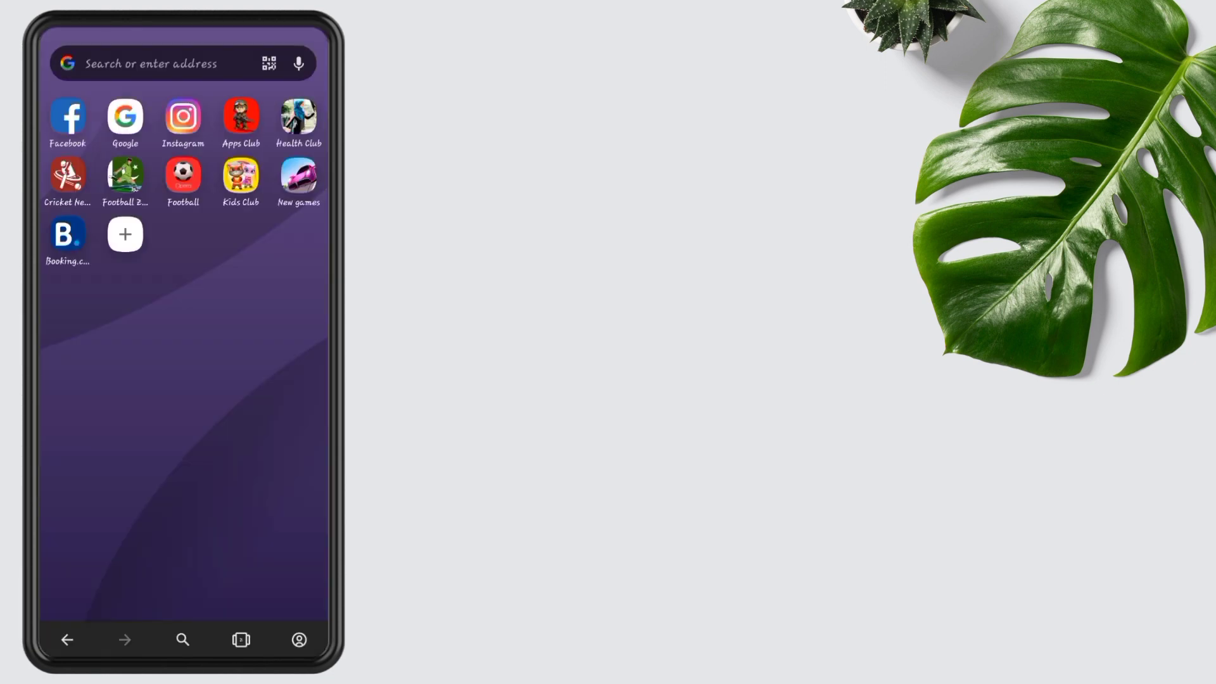
click(151, 62)
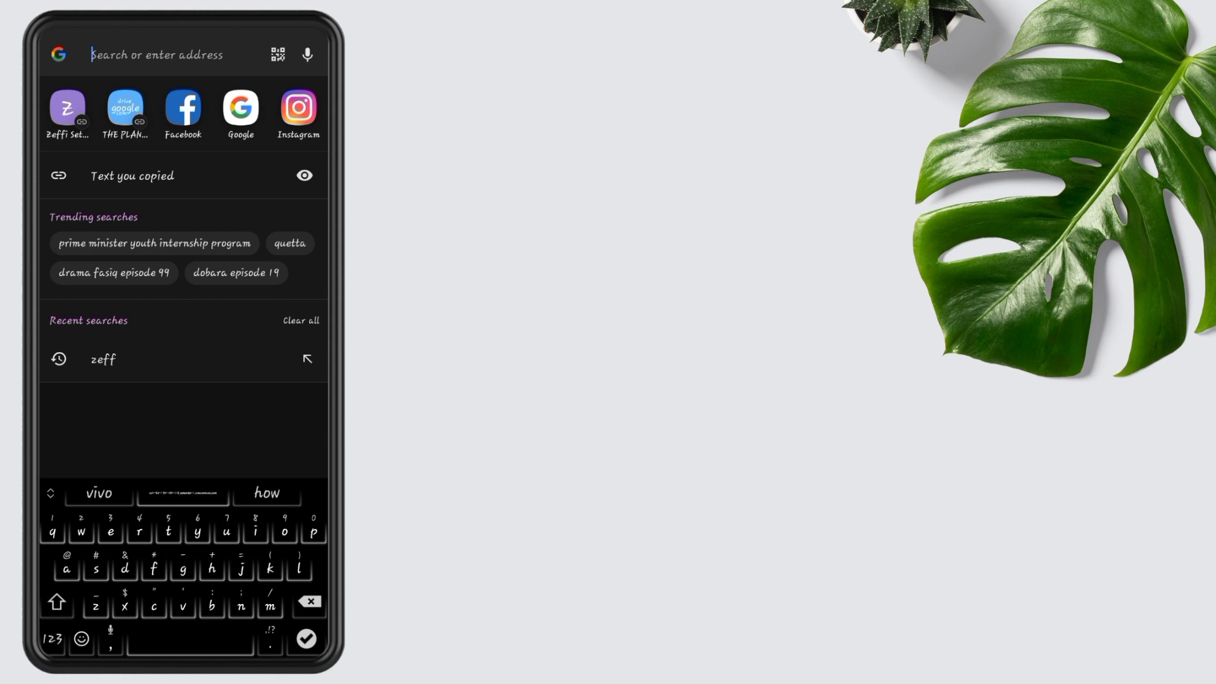
click(68, 107)
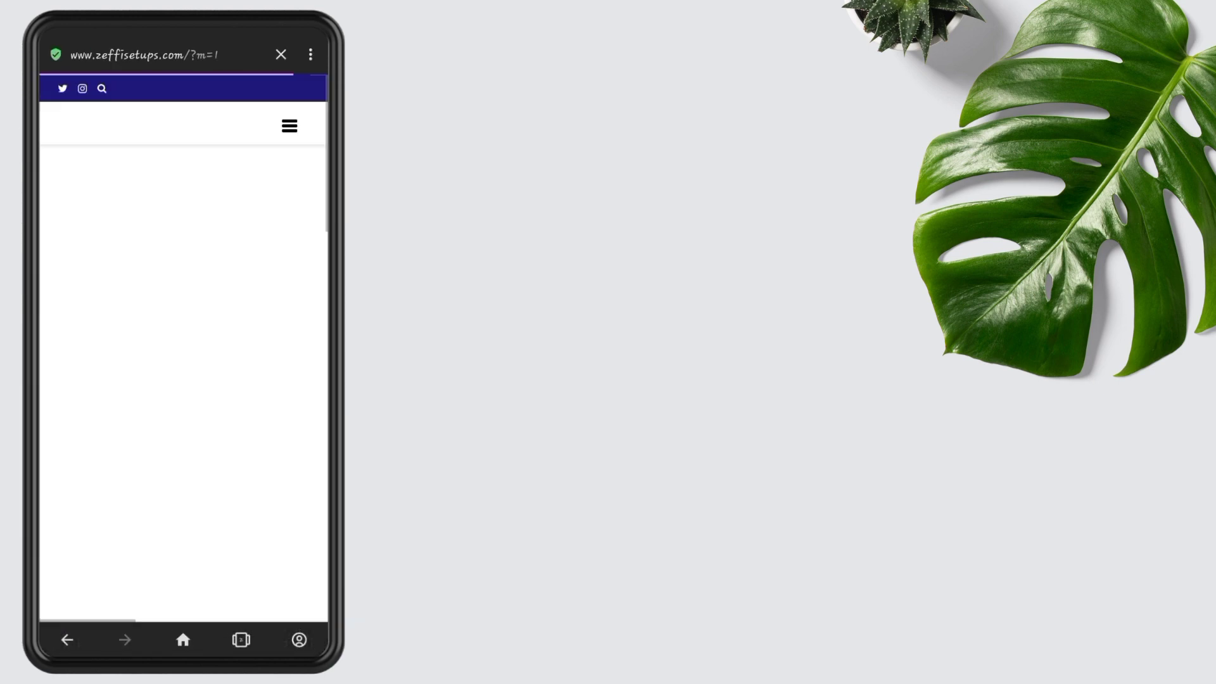
scroll(184, 348, down, 5)
scroll(254, 435, down, 10)
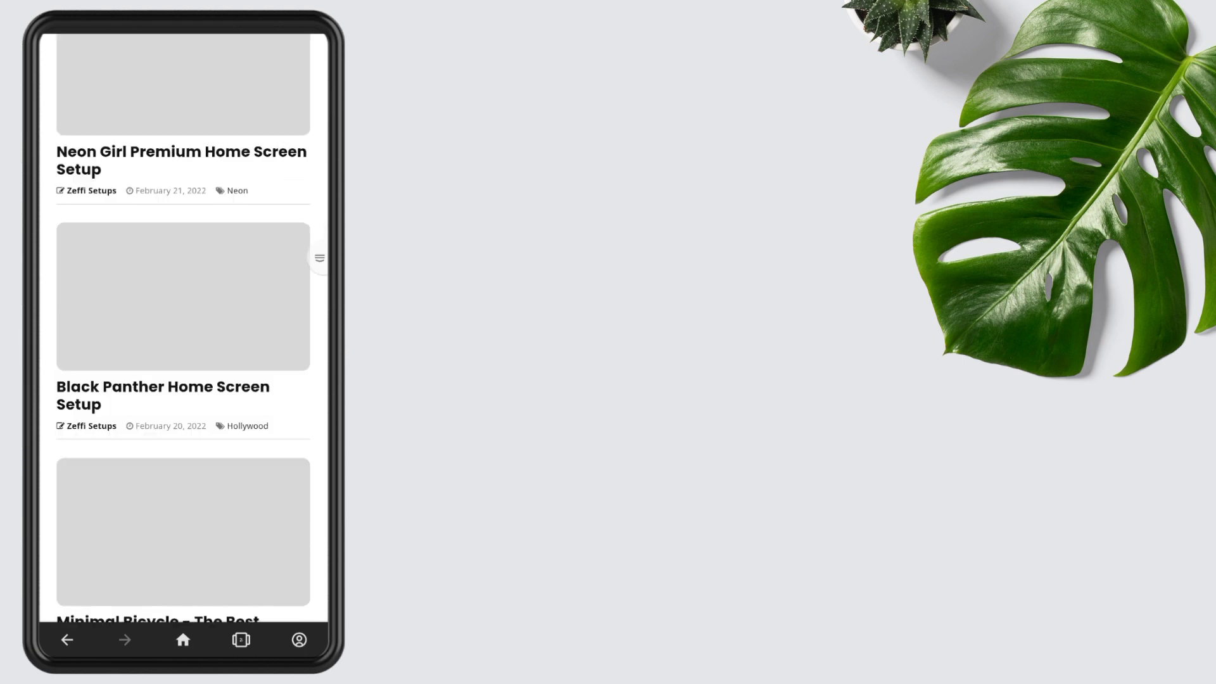
scroll(254, 435, up, 3)
scroll(255, 435, up, 2)
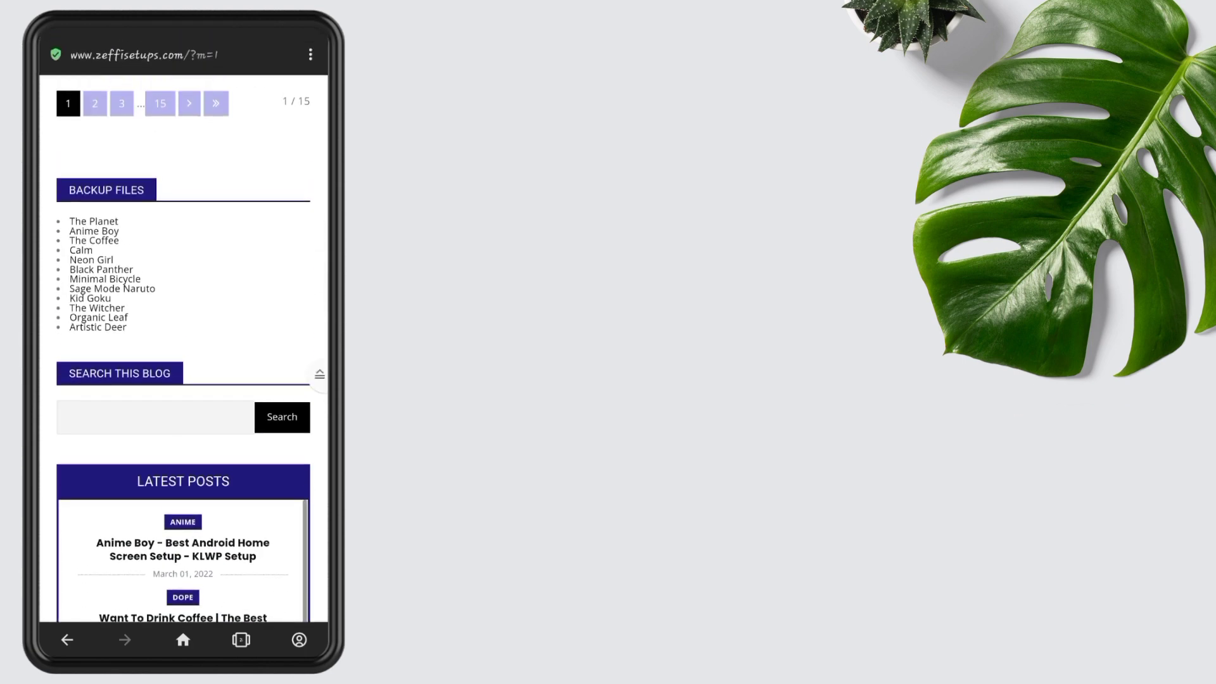
click(93, 221)
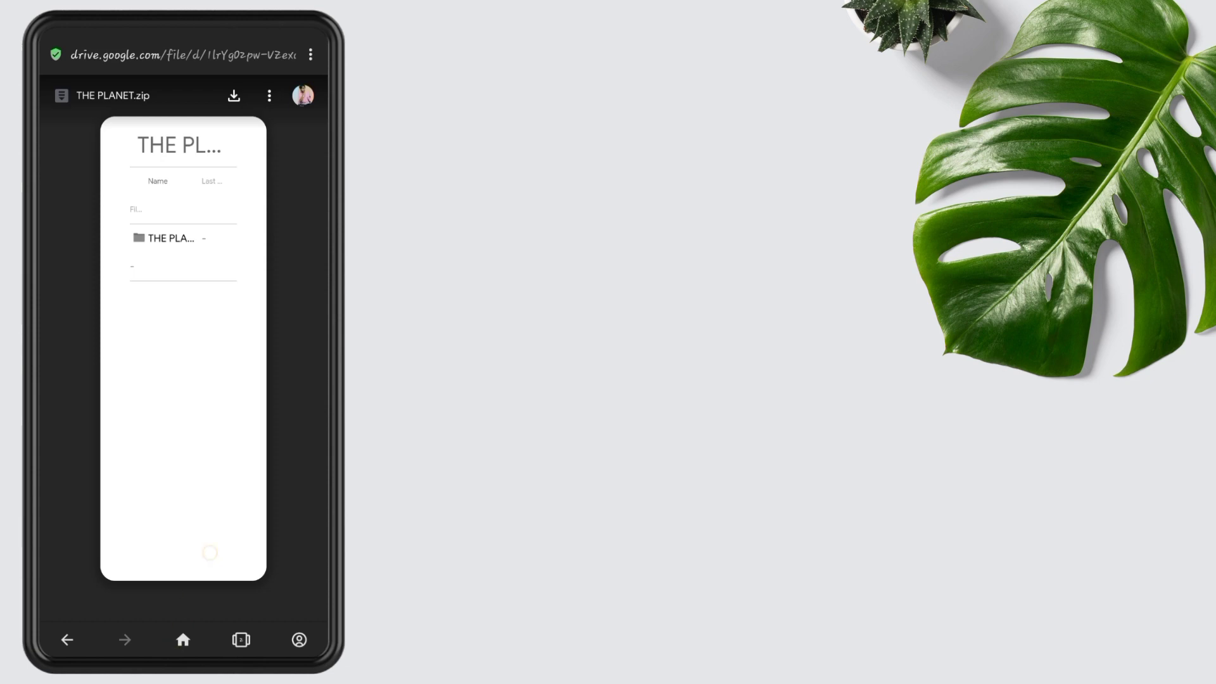
Return to the home screen and enter Nova Launcher's settings
key(super)
click(298, 76)
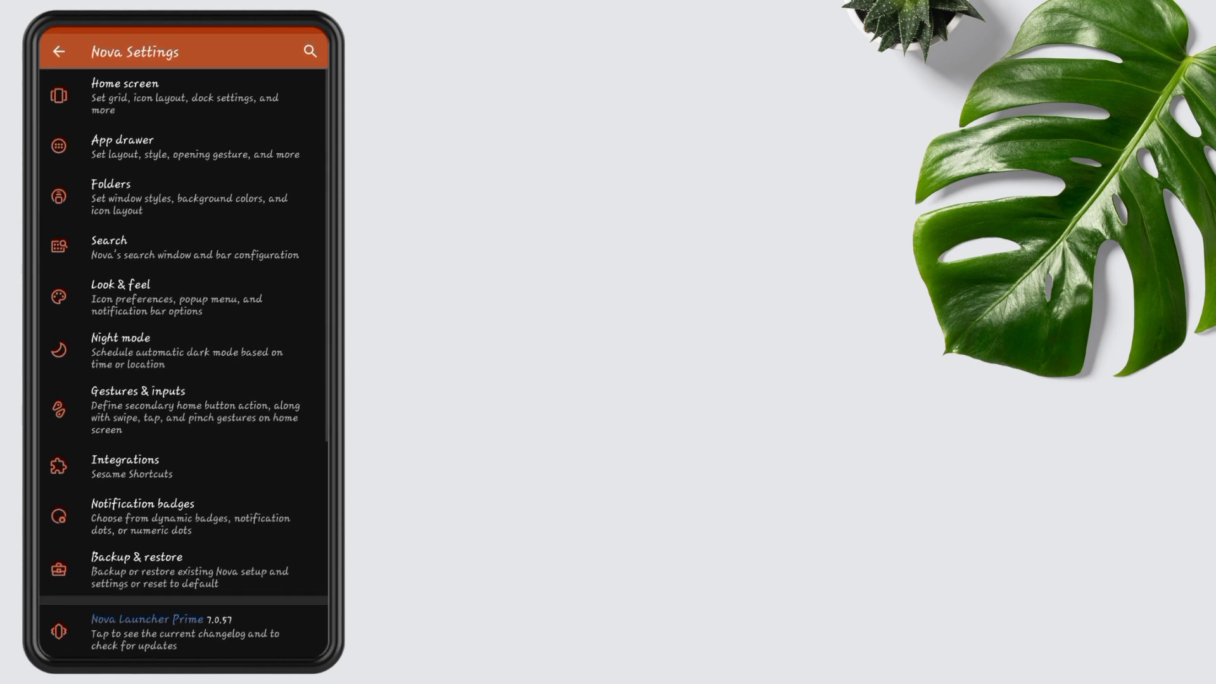
Restore Planet.novabackup from Backup & restore, confirming overwrite of the current layout
click(209, 570)
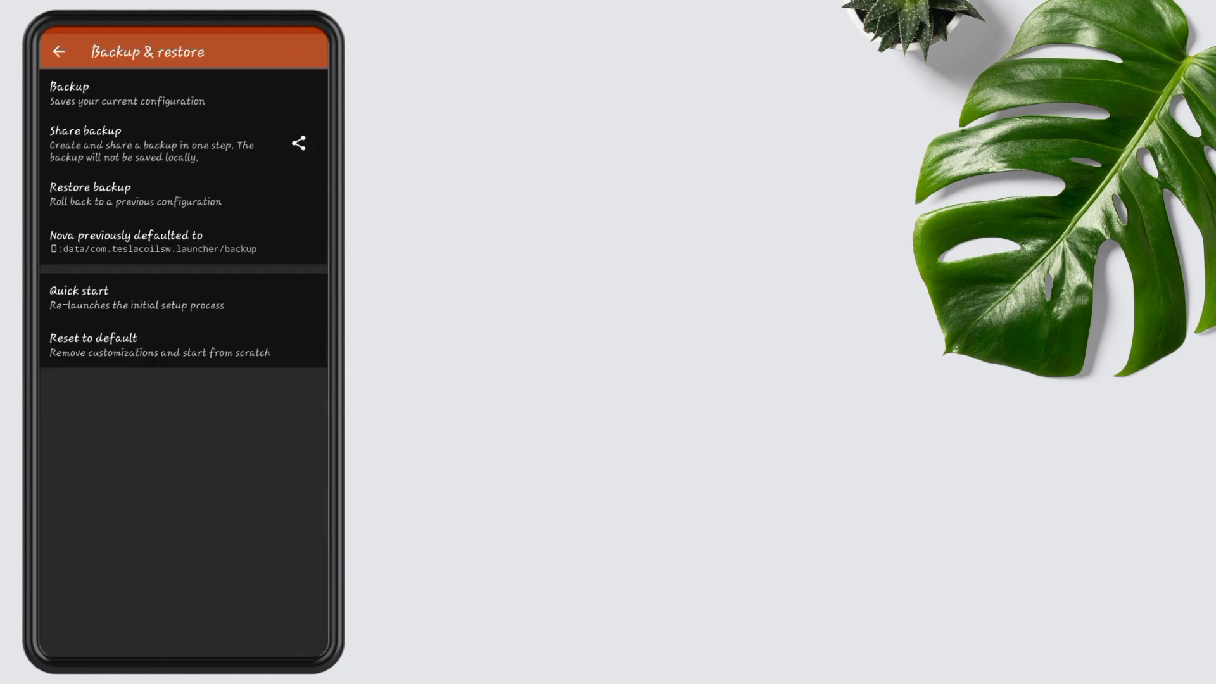
click(133, 194)
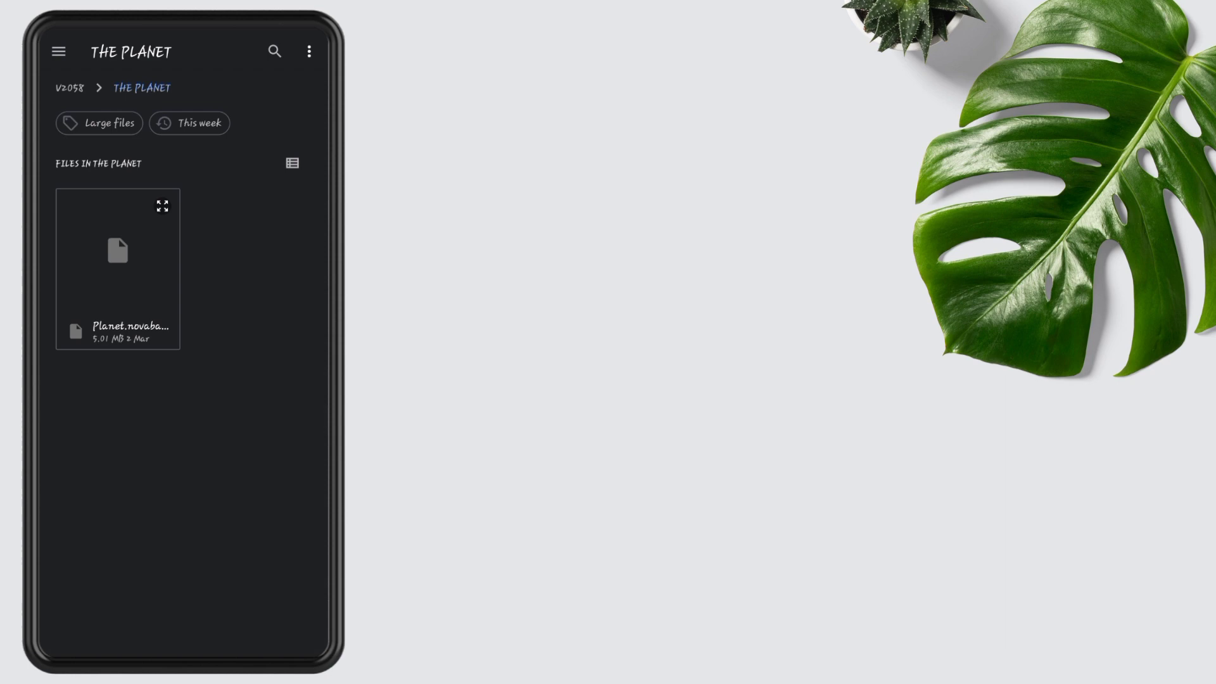
click(141, 324)
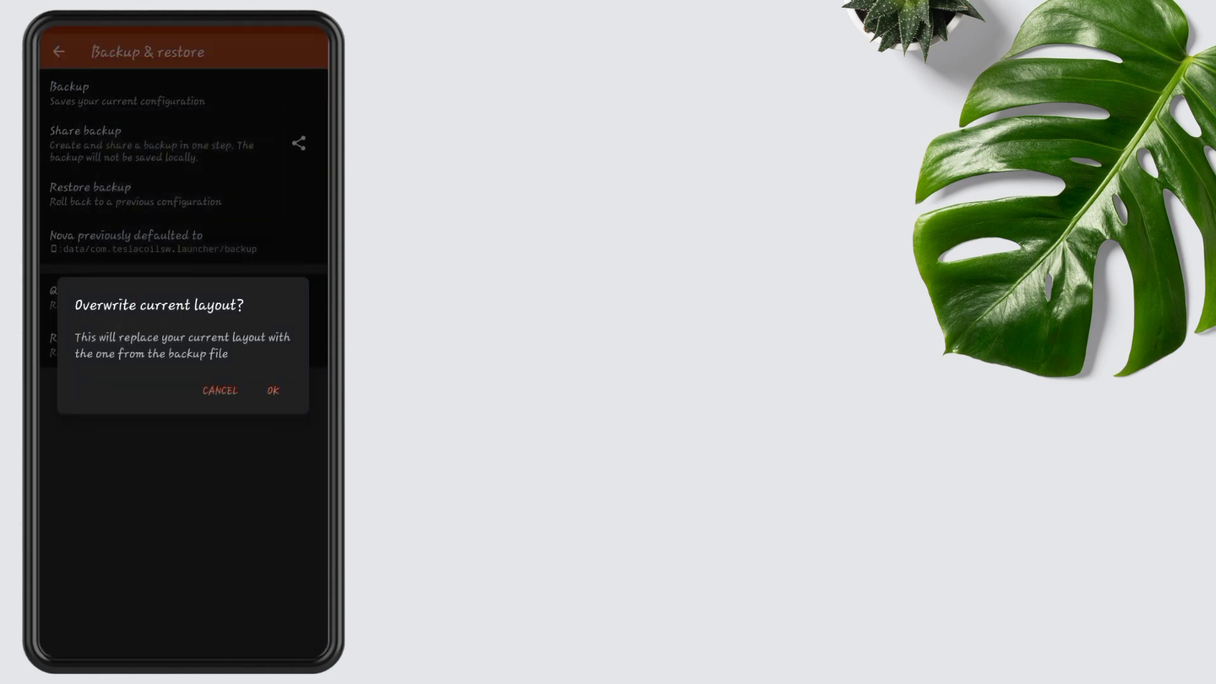
click(273, 391)
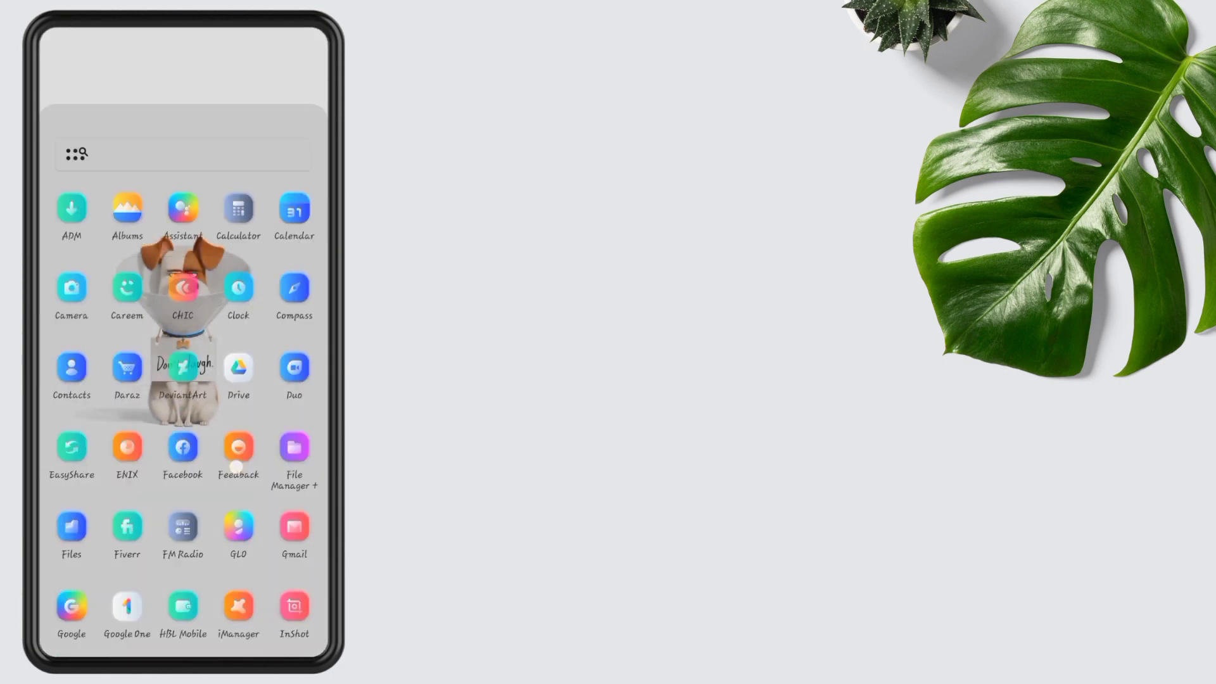
scroll(184, 365, down, 10)
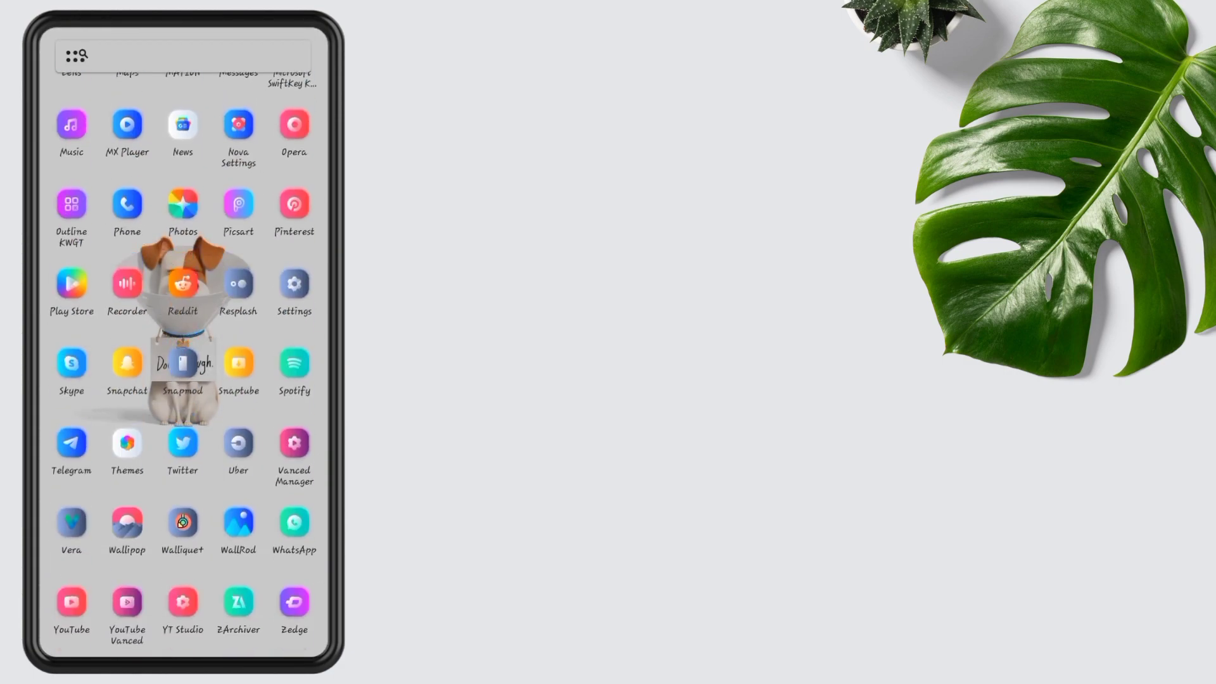
In Wallique+, swipe to the Abstract collection and select The Planet wallpaper
click(183, 523)
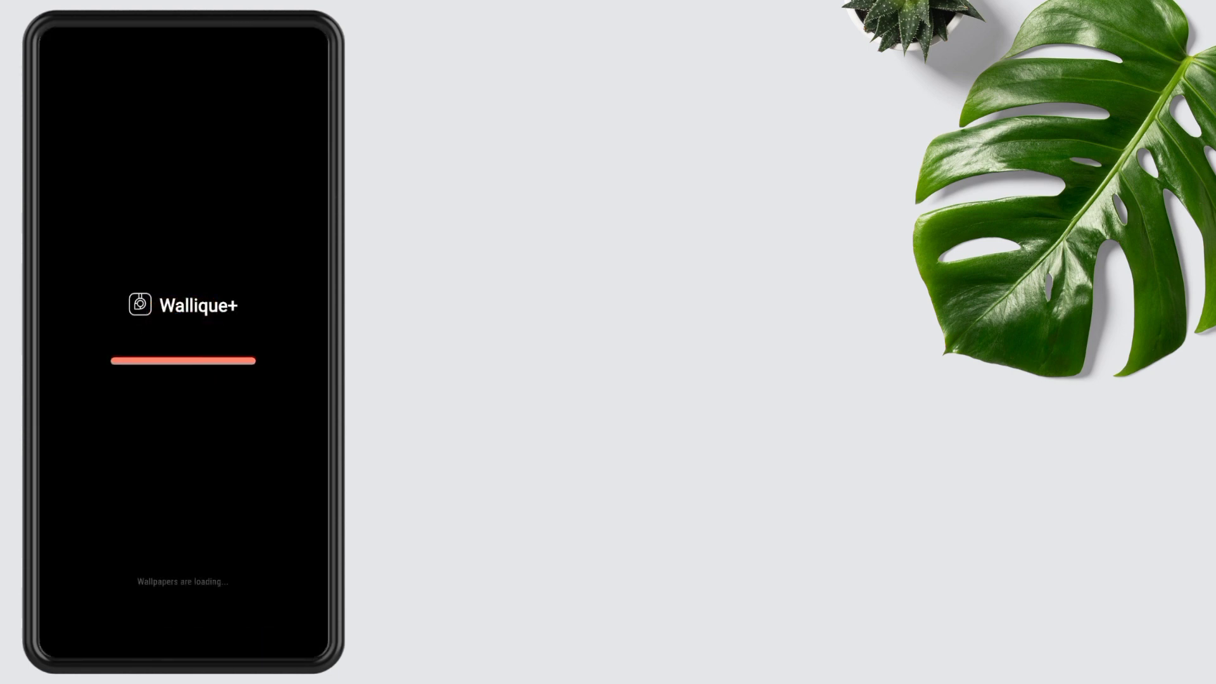
drag(286, 380, 77, 380)
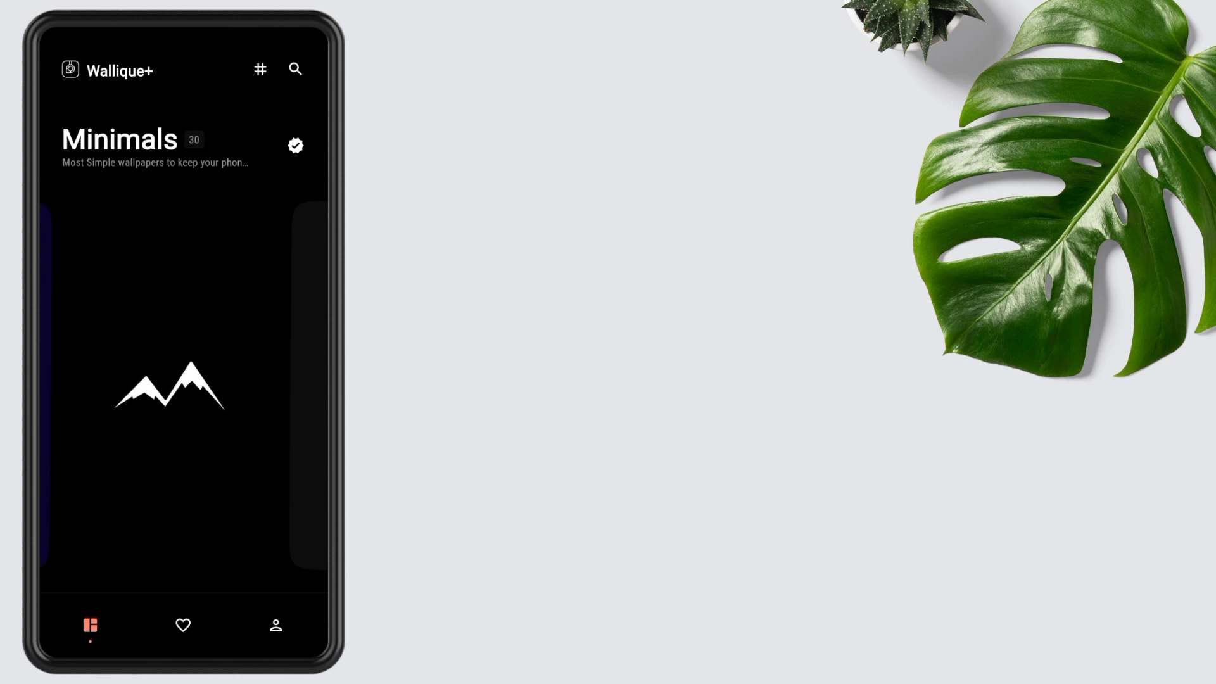
drag(101, 315, 57, 318)
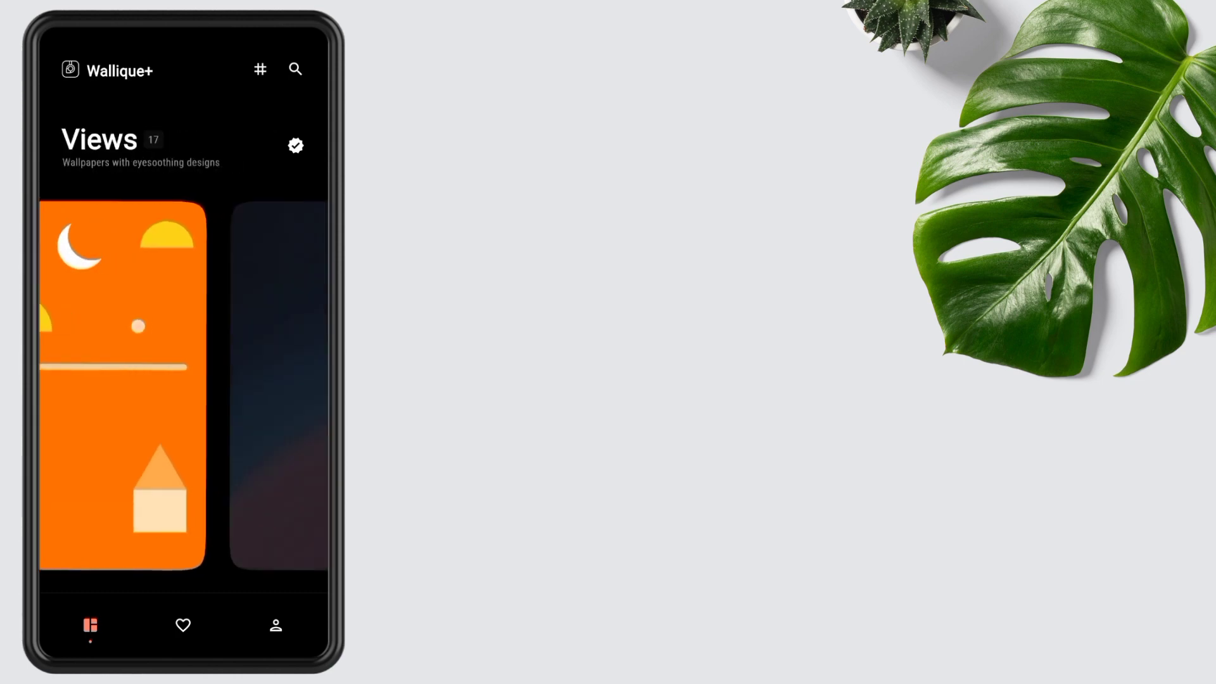
mouse_move(285, 323)
mouse_down()
mouse_move(76, 324)
mouse_move(62, 304)
mouse_up()
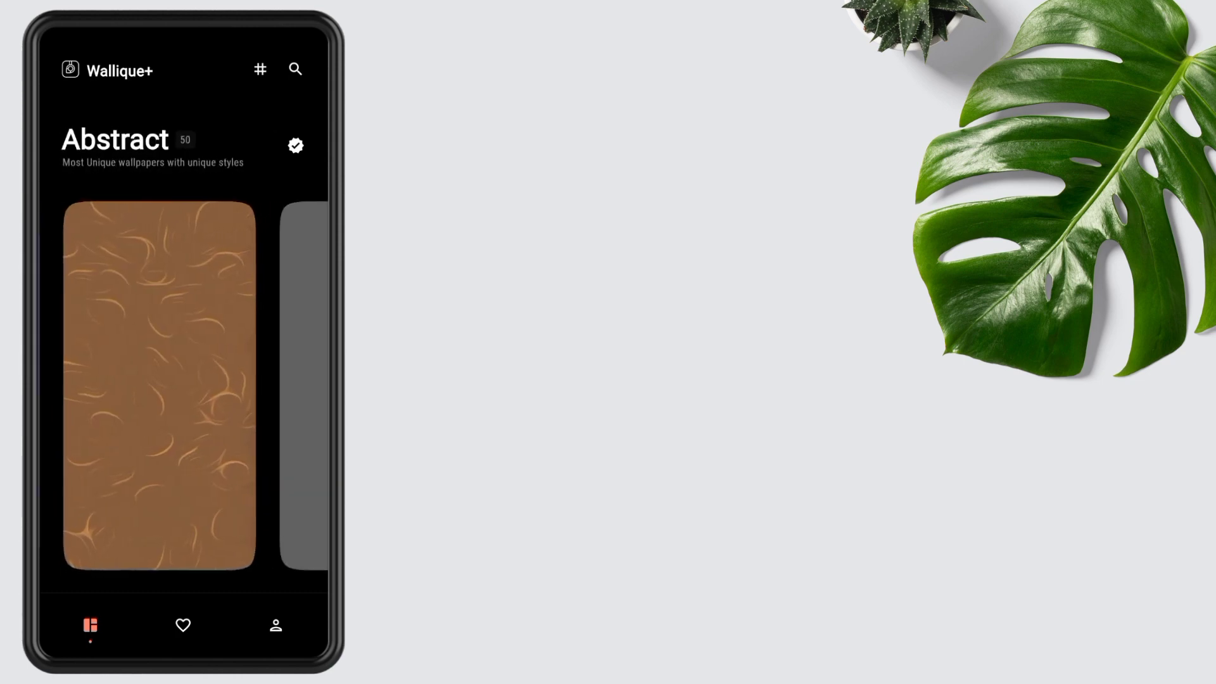
click(185, 453)
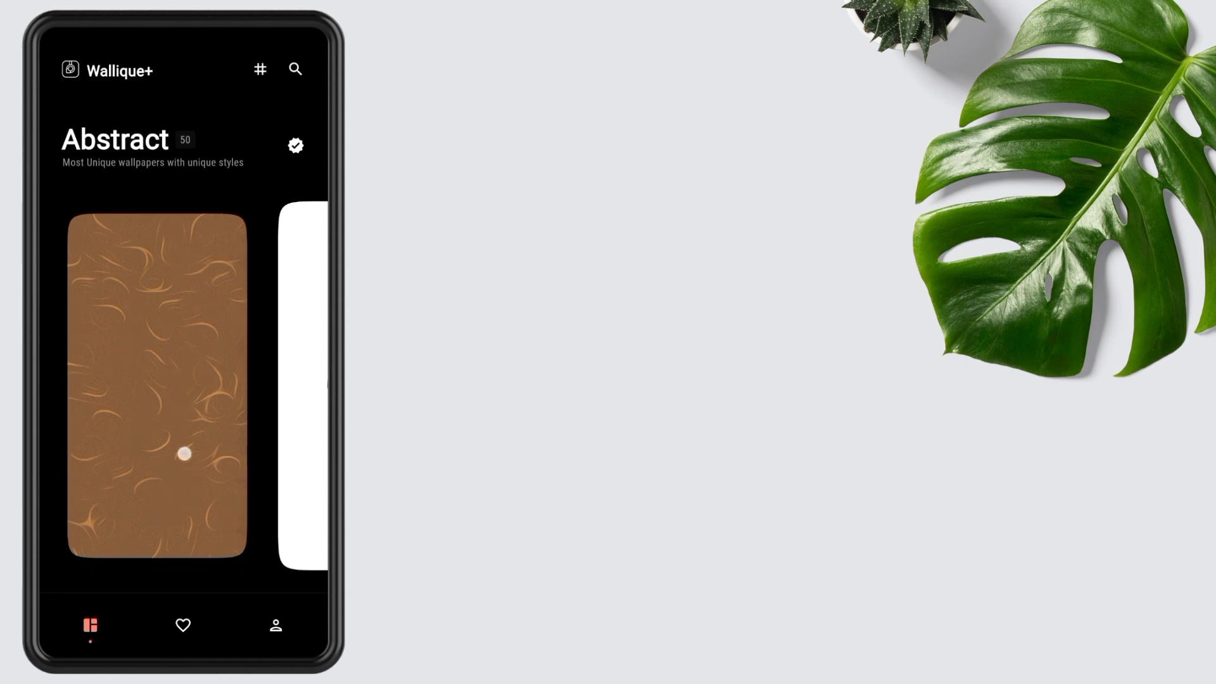
drag(276, 499, 277, 439)
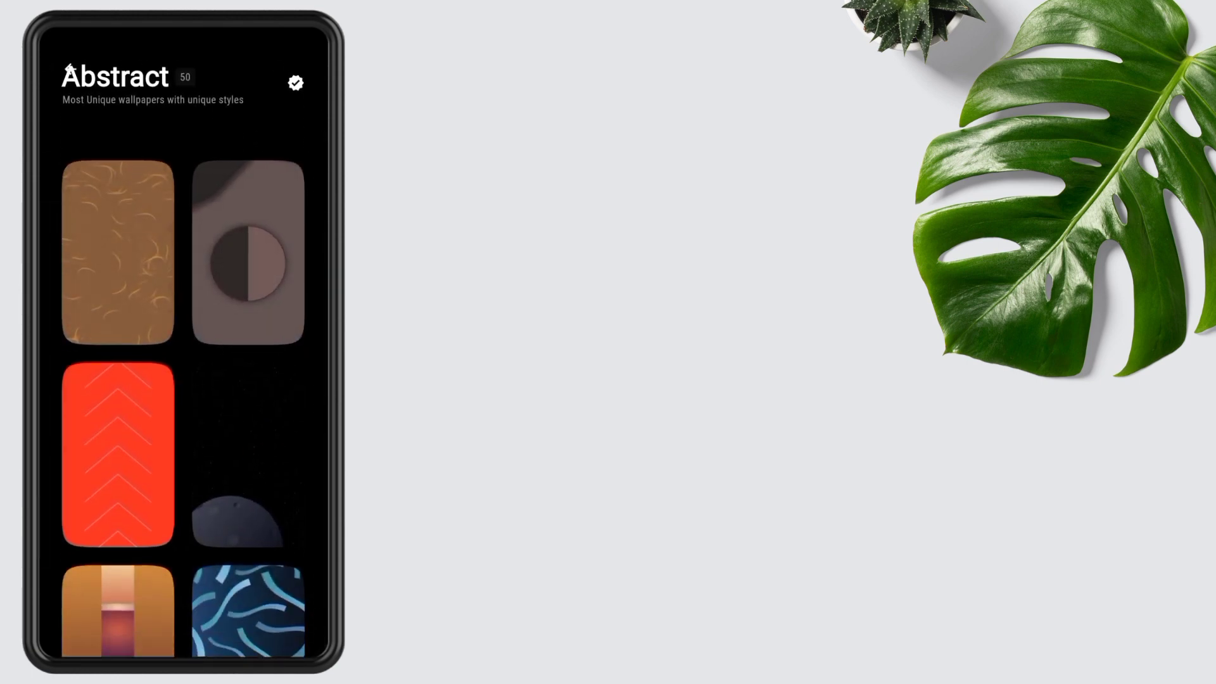
click(236, 461)
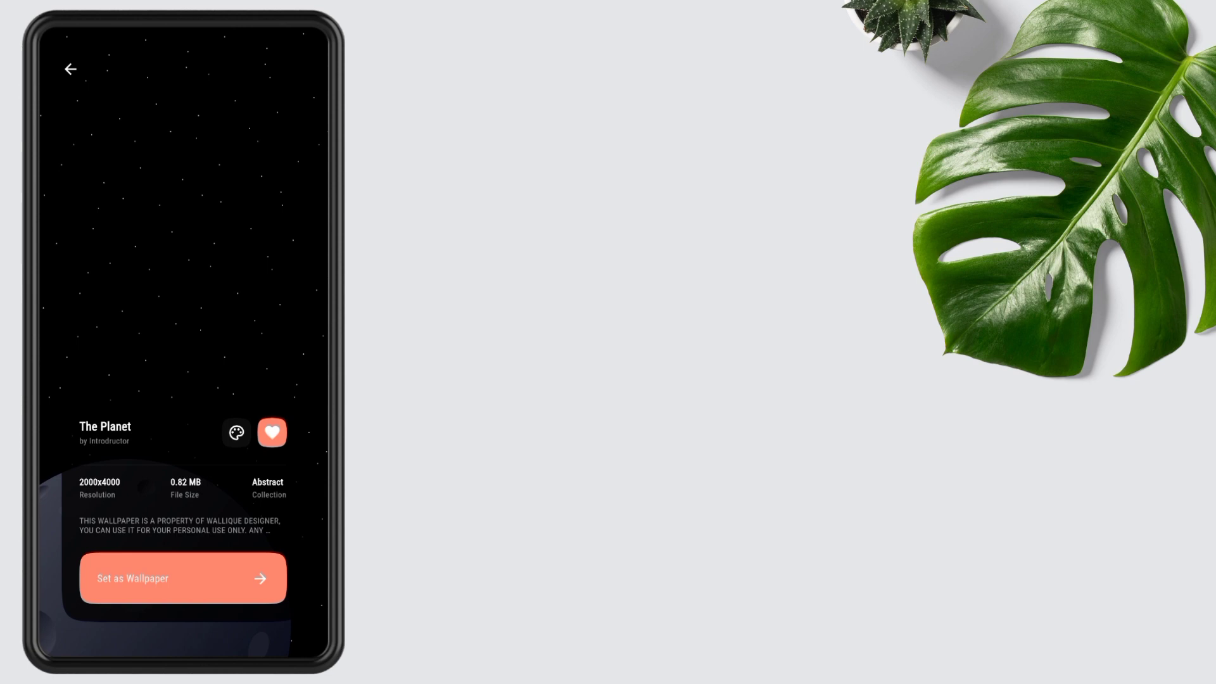
Apply The Planet as the Home Screen wallpaper and go back home
click(201, 579)
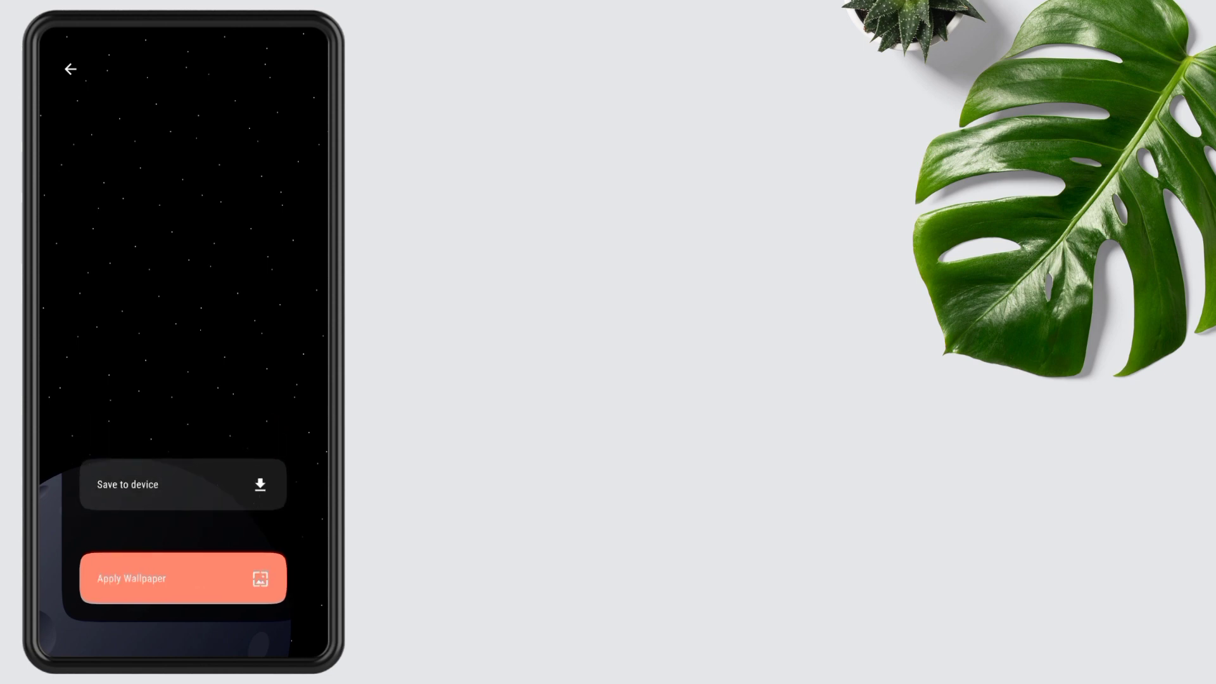
click(182, 577)
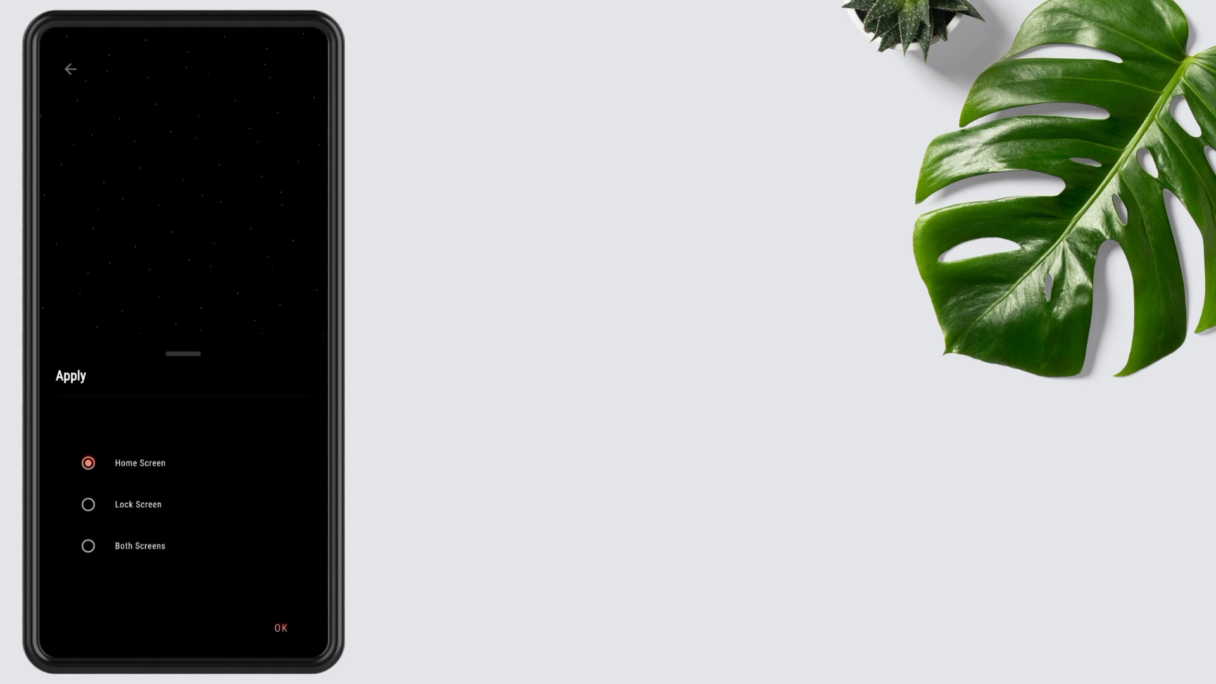
click(286, 628)
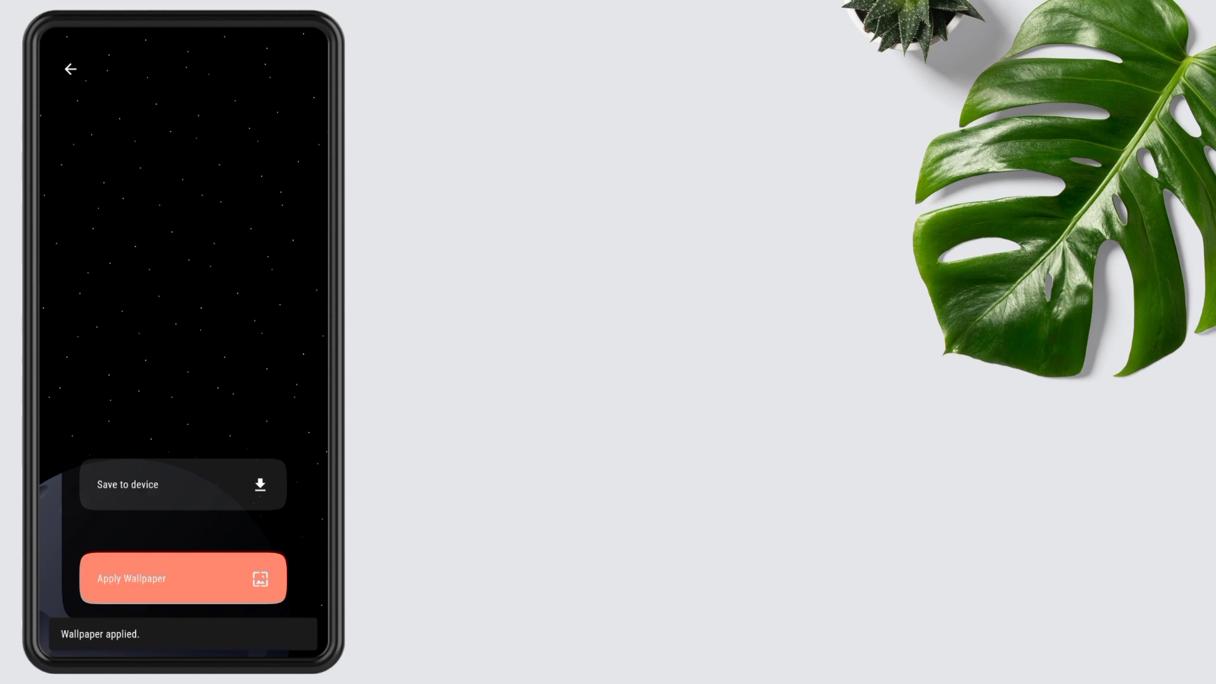
click(185, 645)
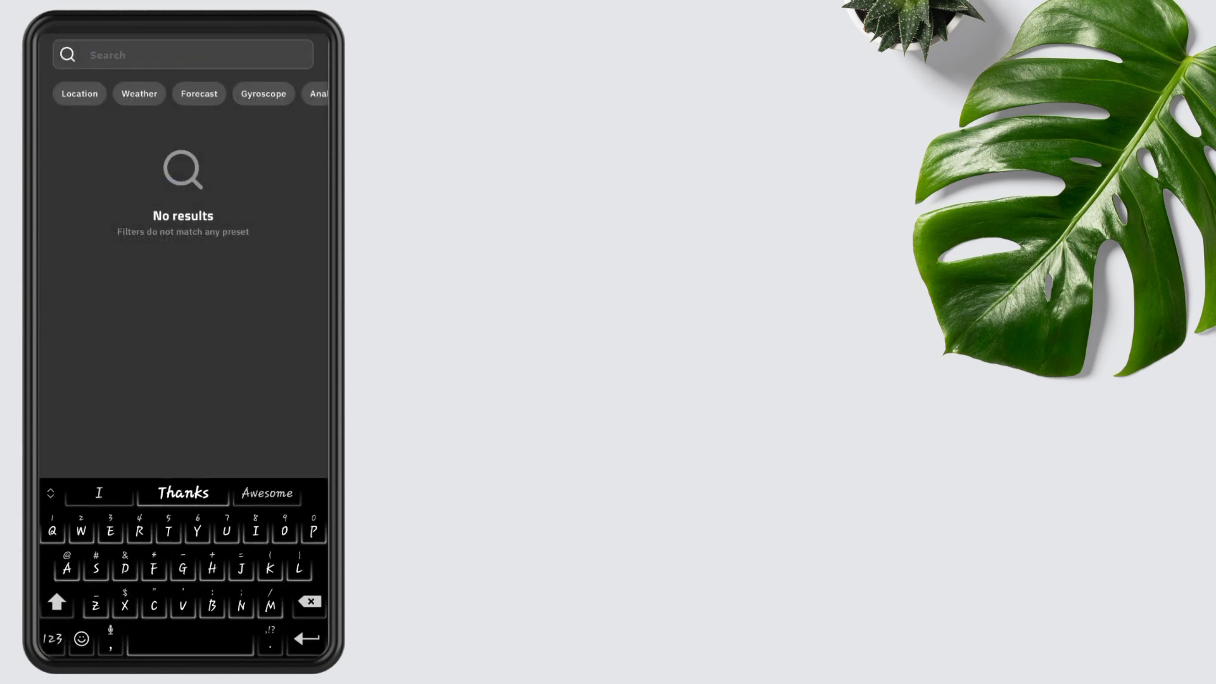
Search presets for 00136 and load the Finesta 00136 preset into the editor
click(52, 639)
text(001)
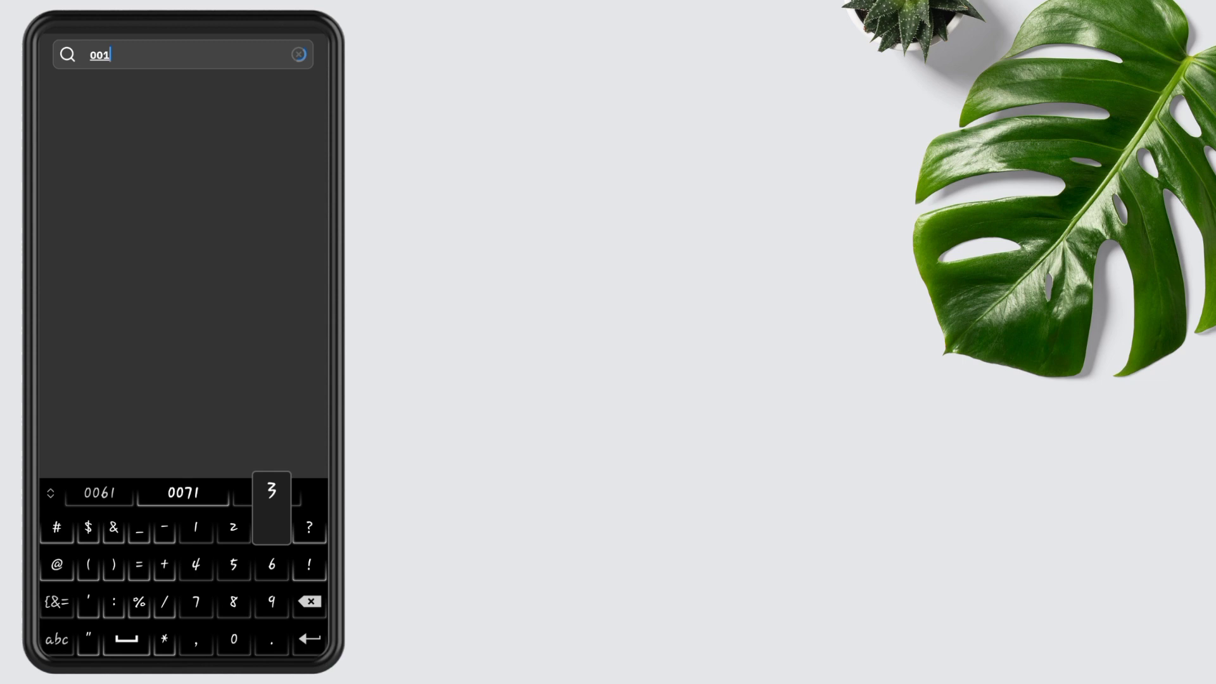
text(36)
key(Escape)
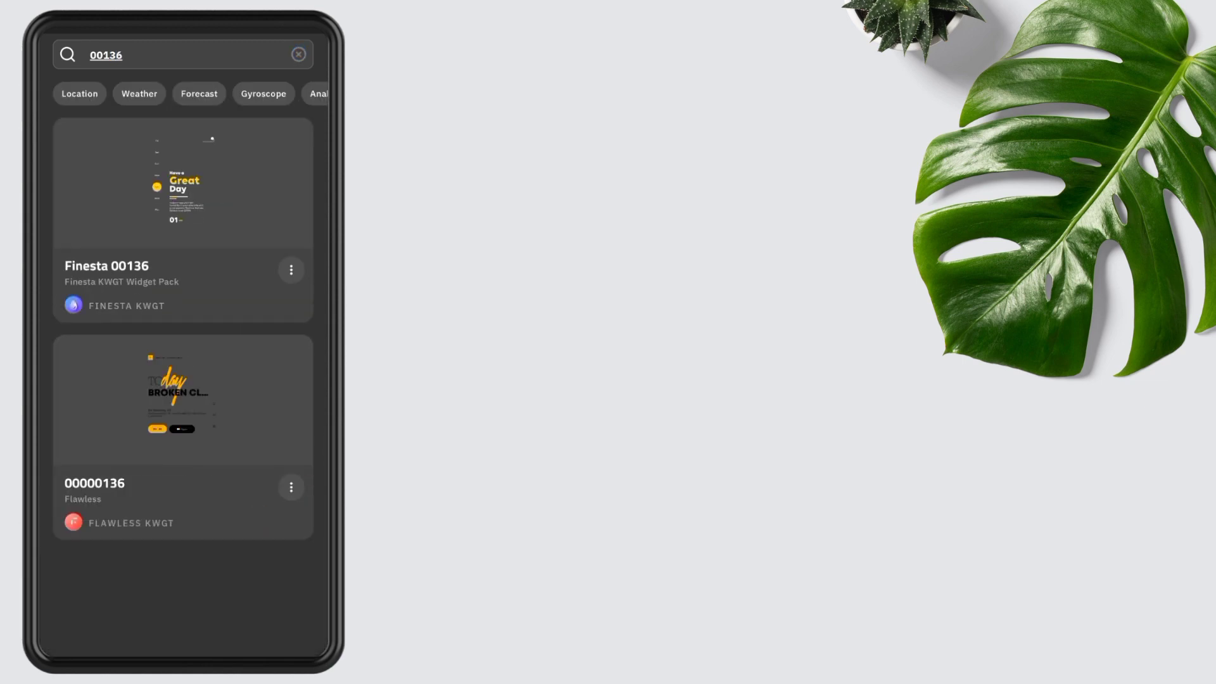
click(183, 184)
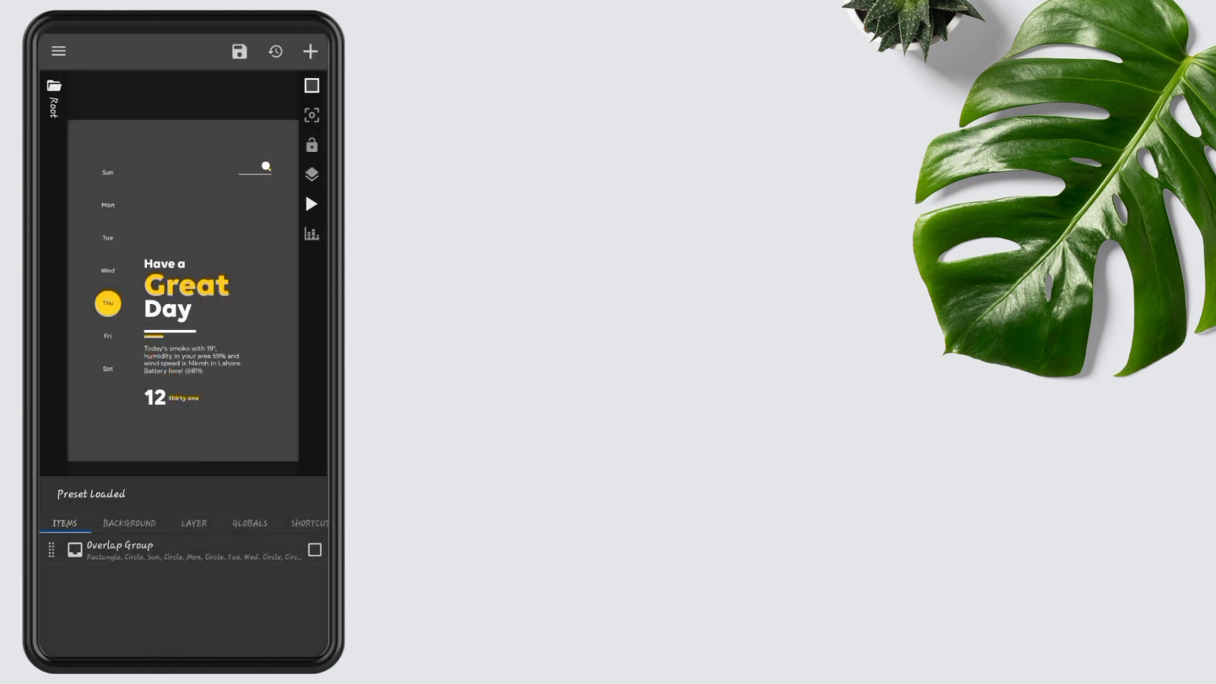
Set the widget's layer Scale to 123
click(194, 522)
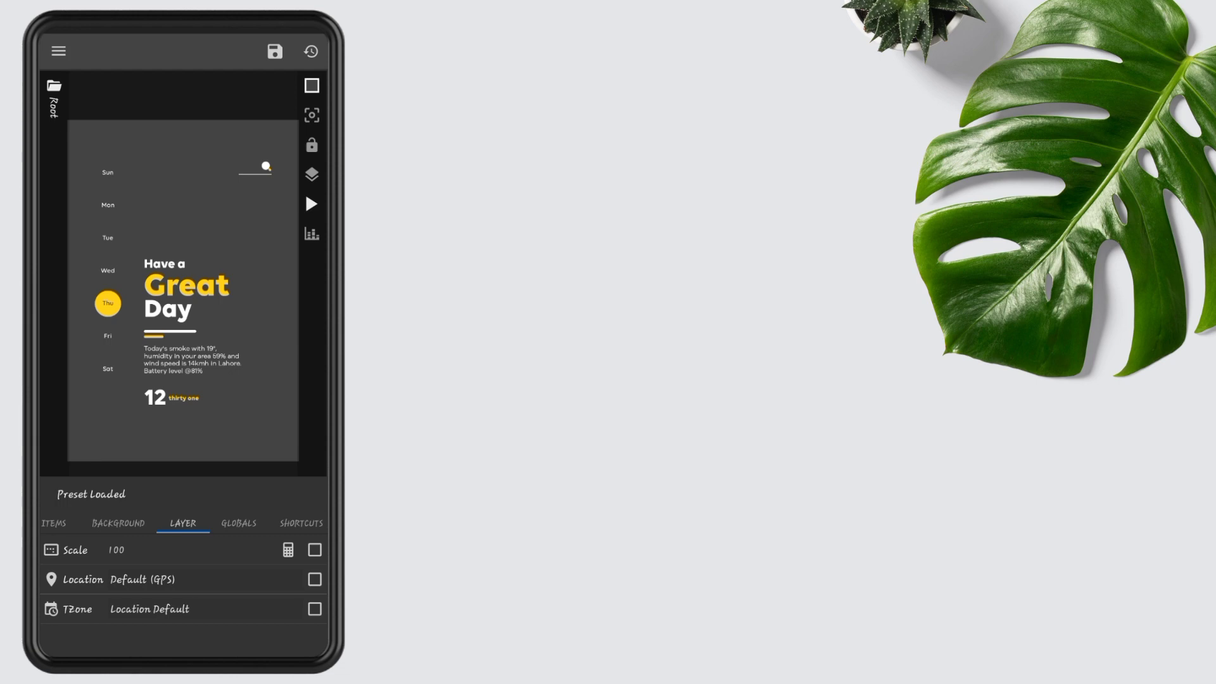
click(123, 550)
click(103, 182)
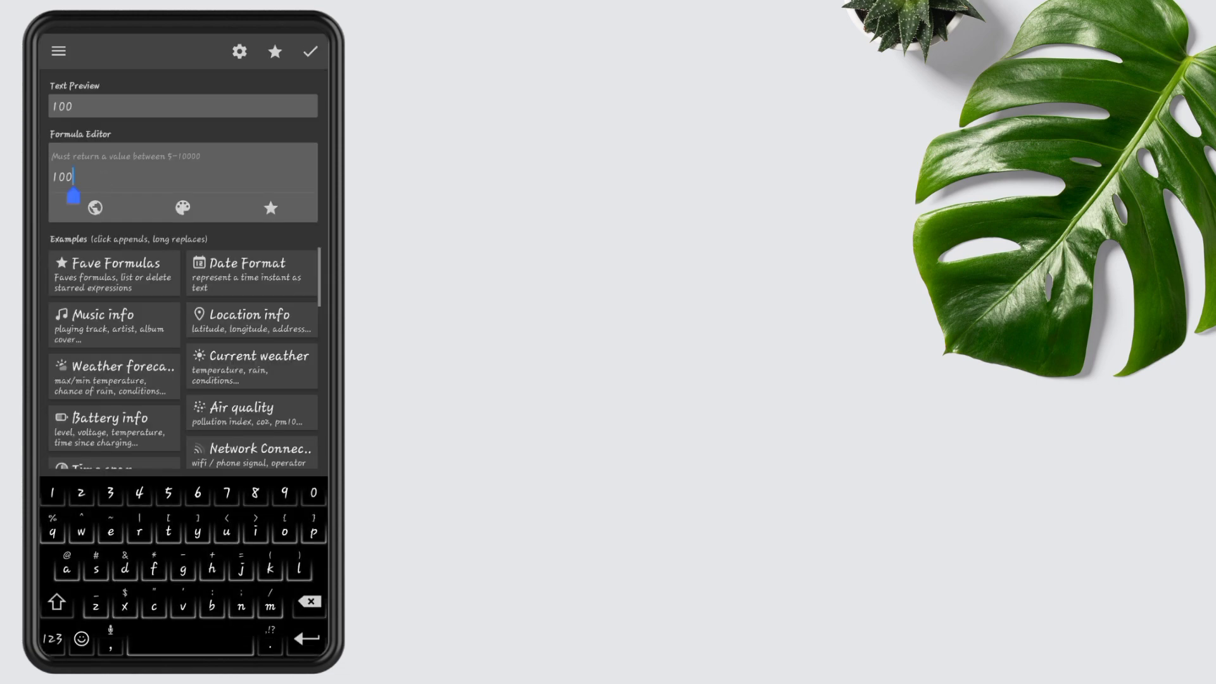
click(309, 600)
key(BackSpace)
text(23)
click(310, 51)
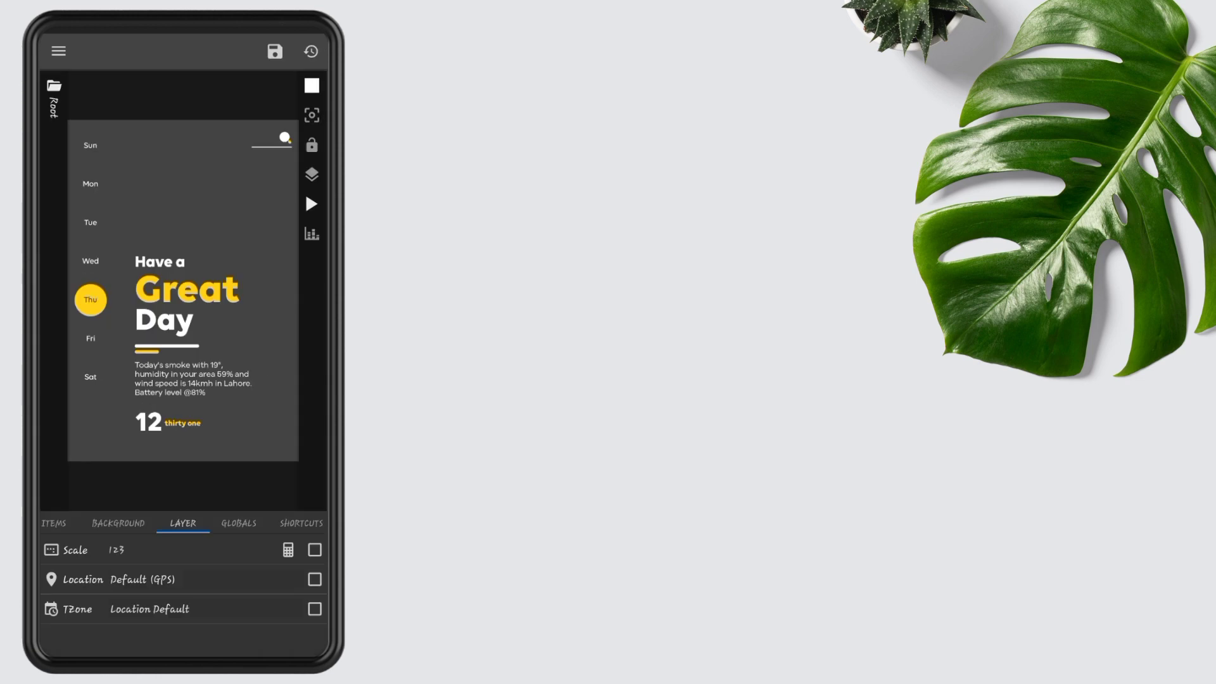
Replace global colour c2's yellow hex with pasted #FF5C6377 and apply it
click(238, 523)
click(288, 581)
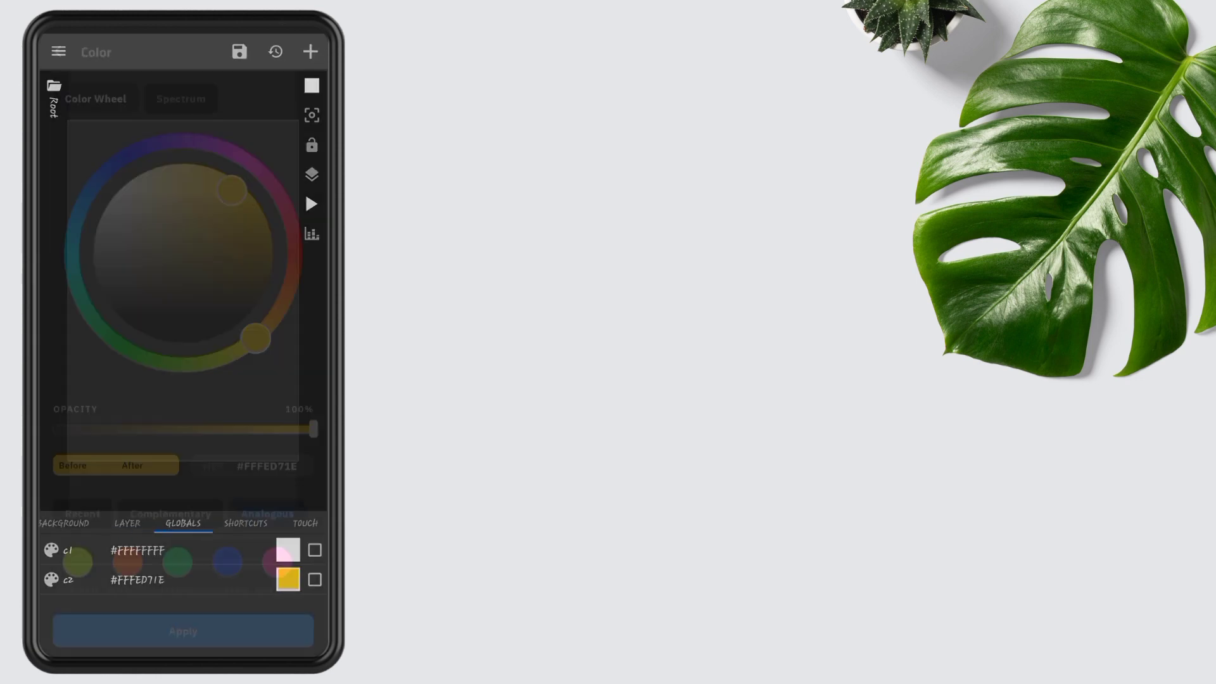
click(298, 470)
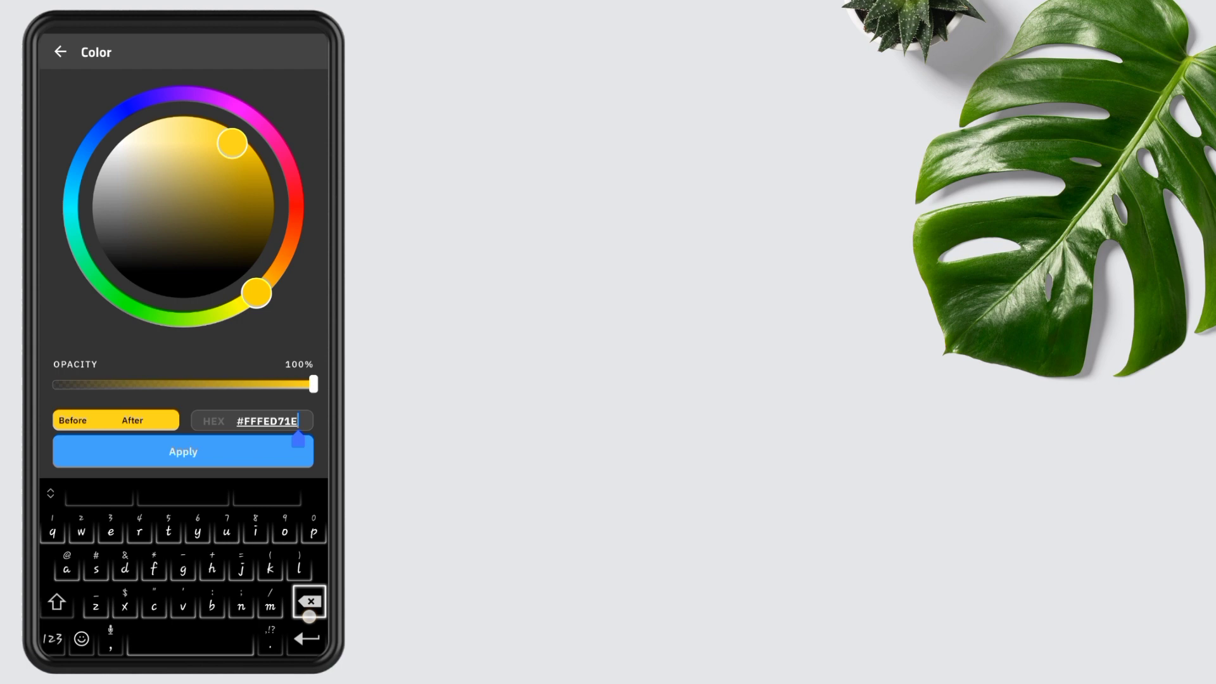
key(BackSpace)
click(263, 471)
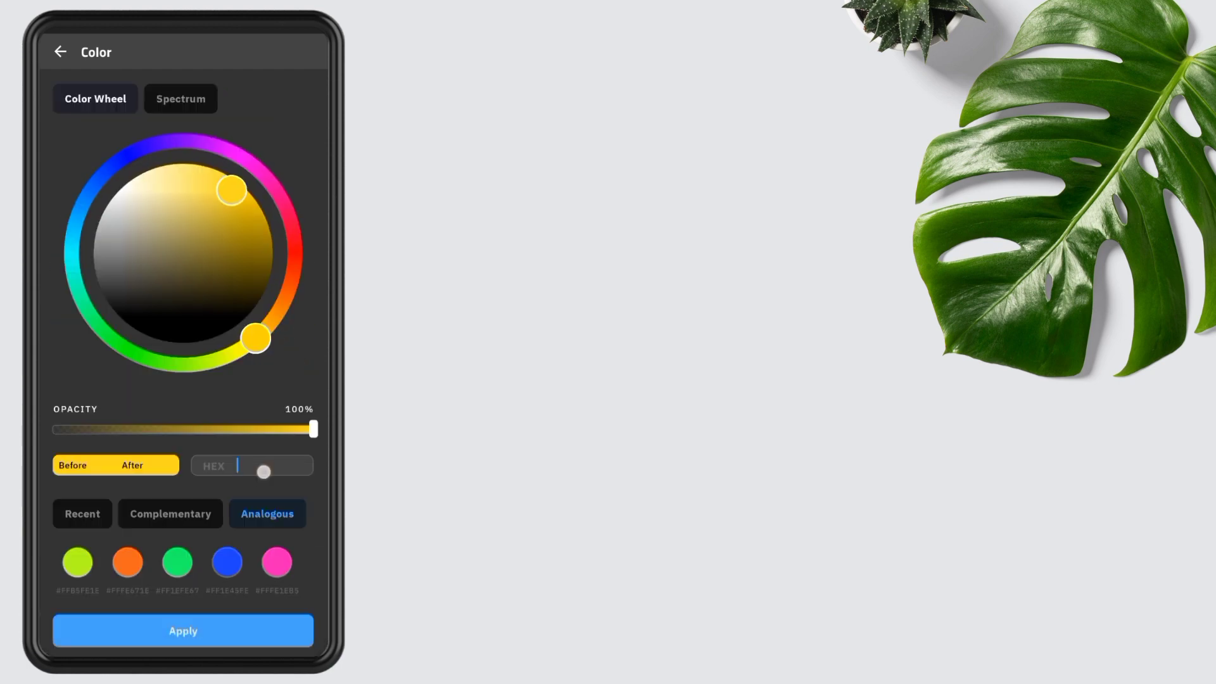
click(237, 482)
click(194, 435)
text(#FF5C6377)
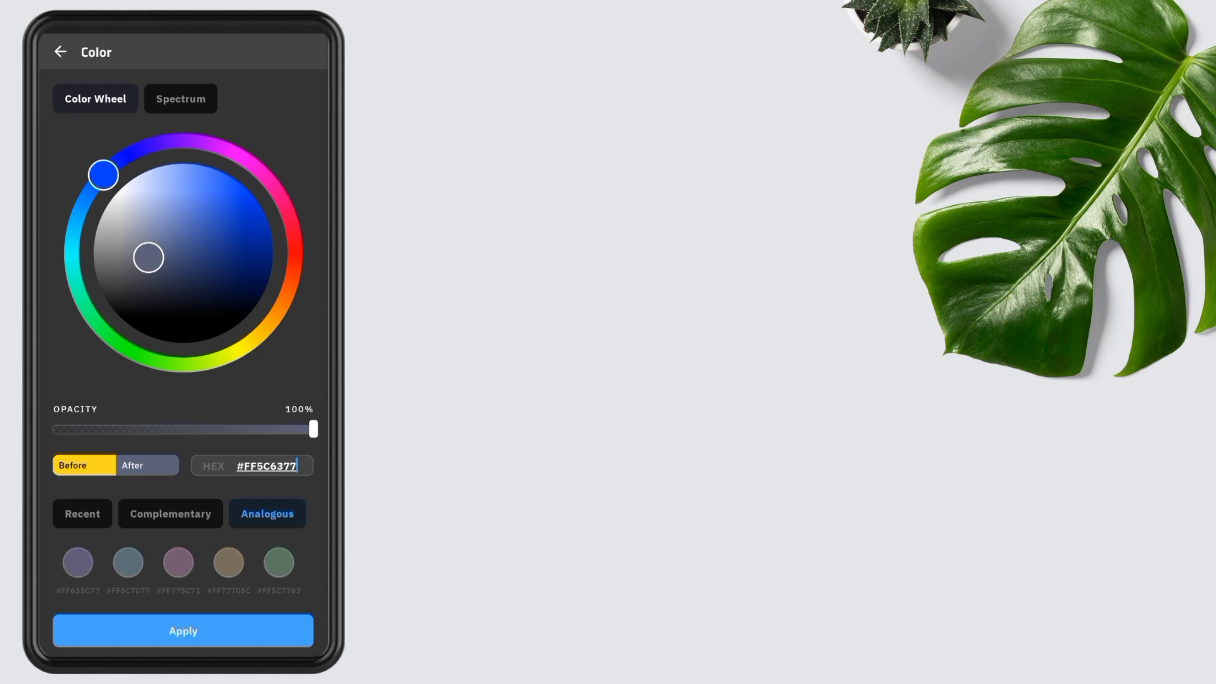
click(200, 630)
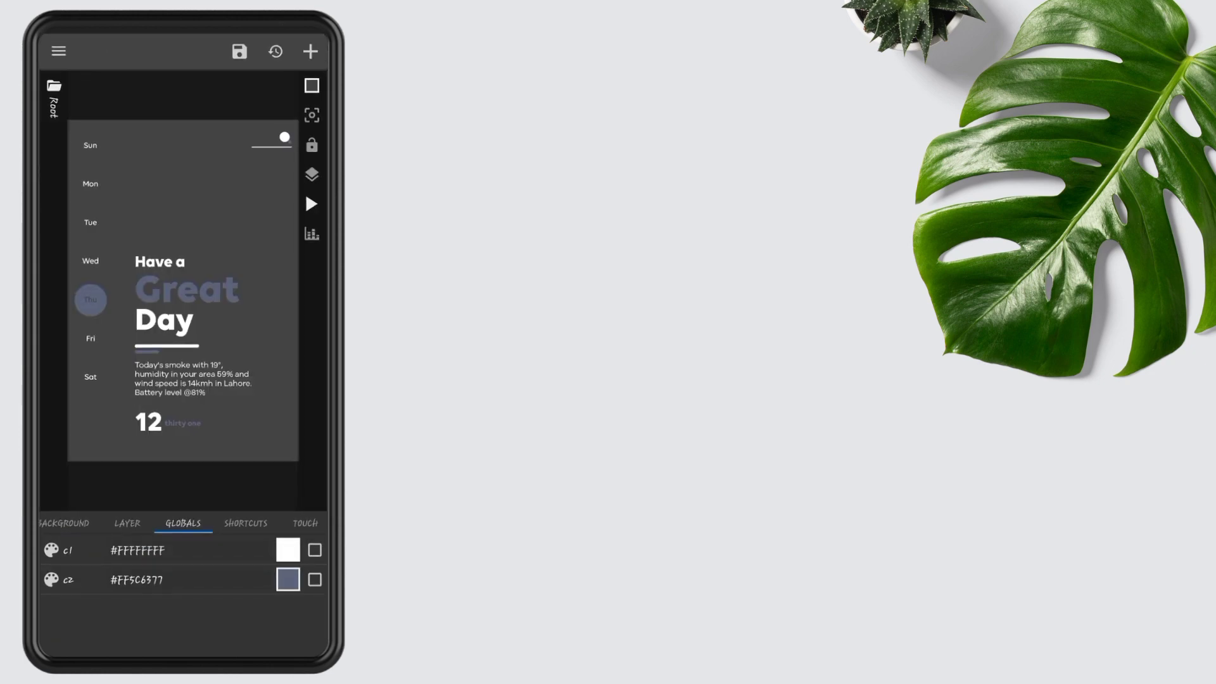
Give the Overlap Group a YOffset of -15 and return to its item list
click(64, 522)
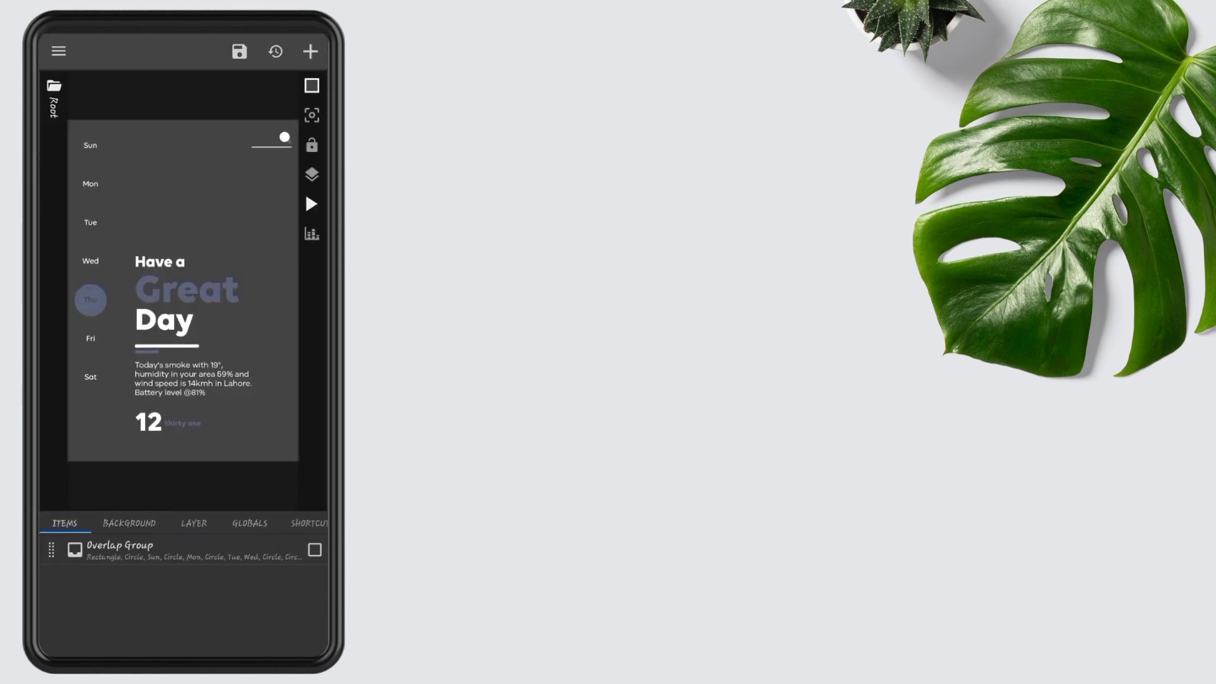
click(119, 549)
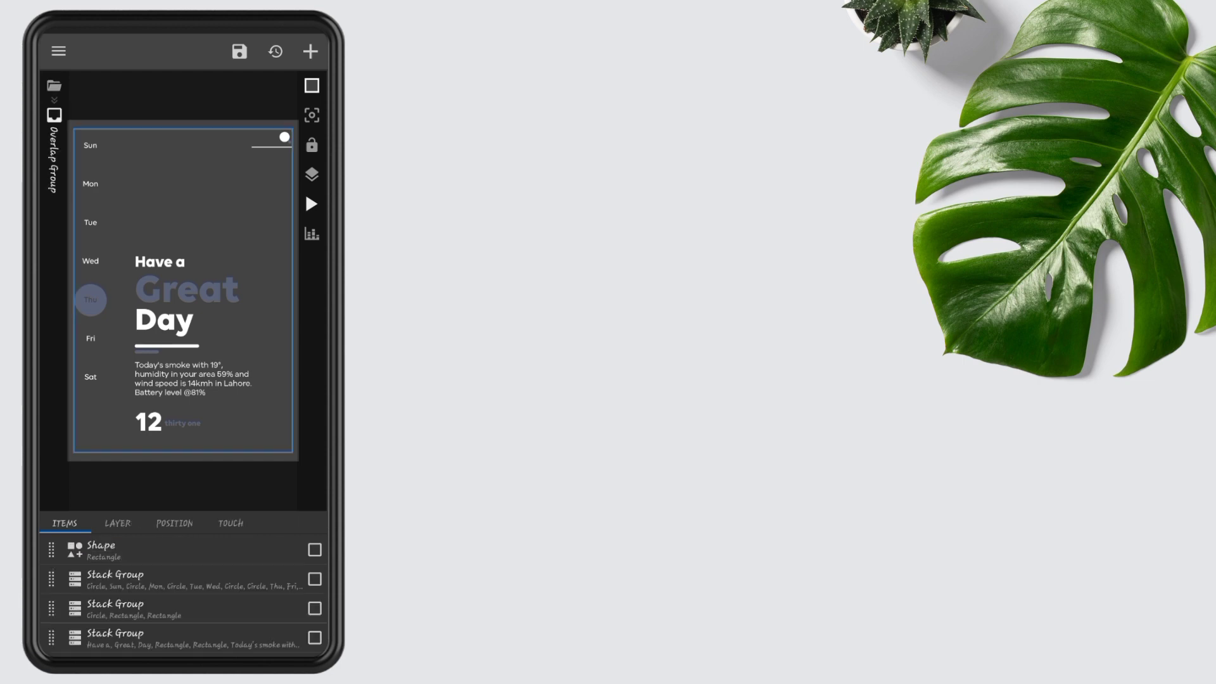
click(174, 523)
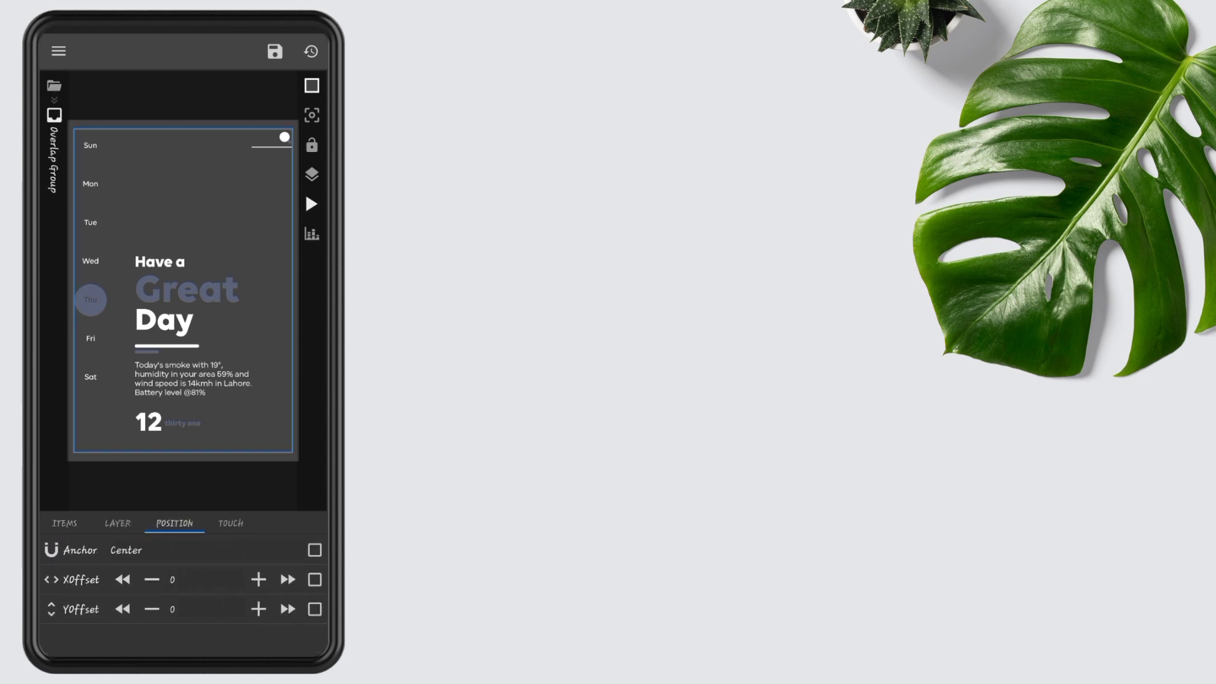
click(195, 613)
click(132, 348)
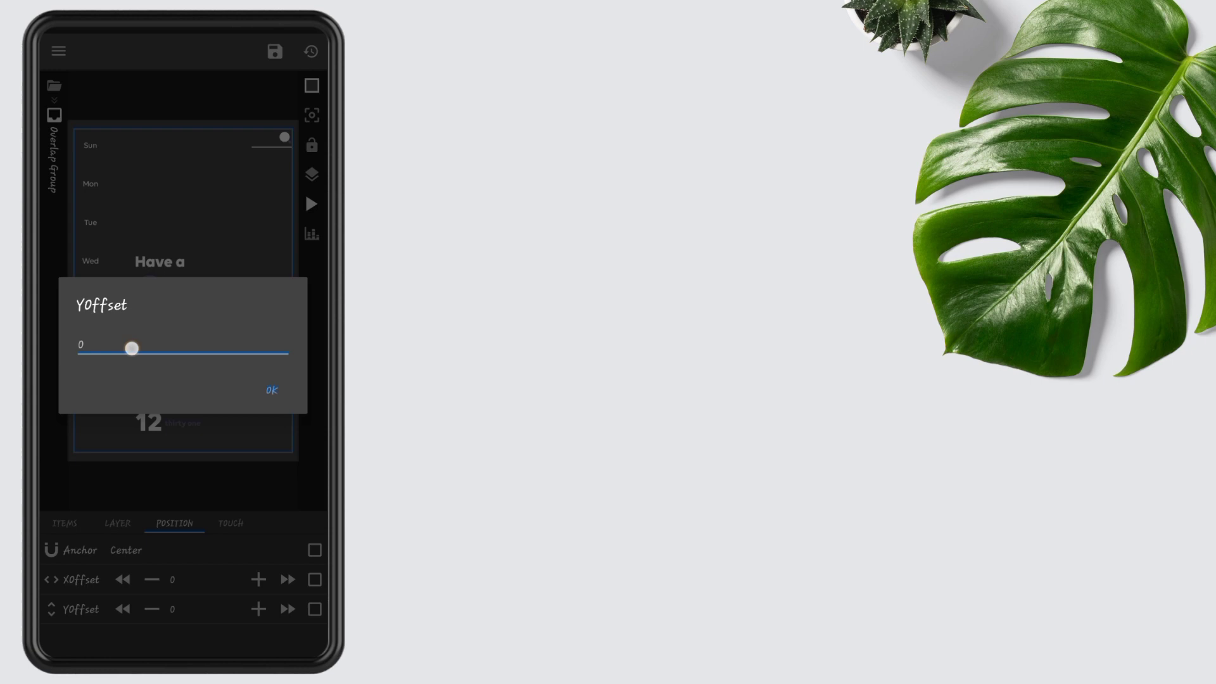
key(BackSpace)
text(-15)
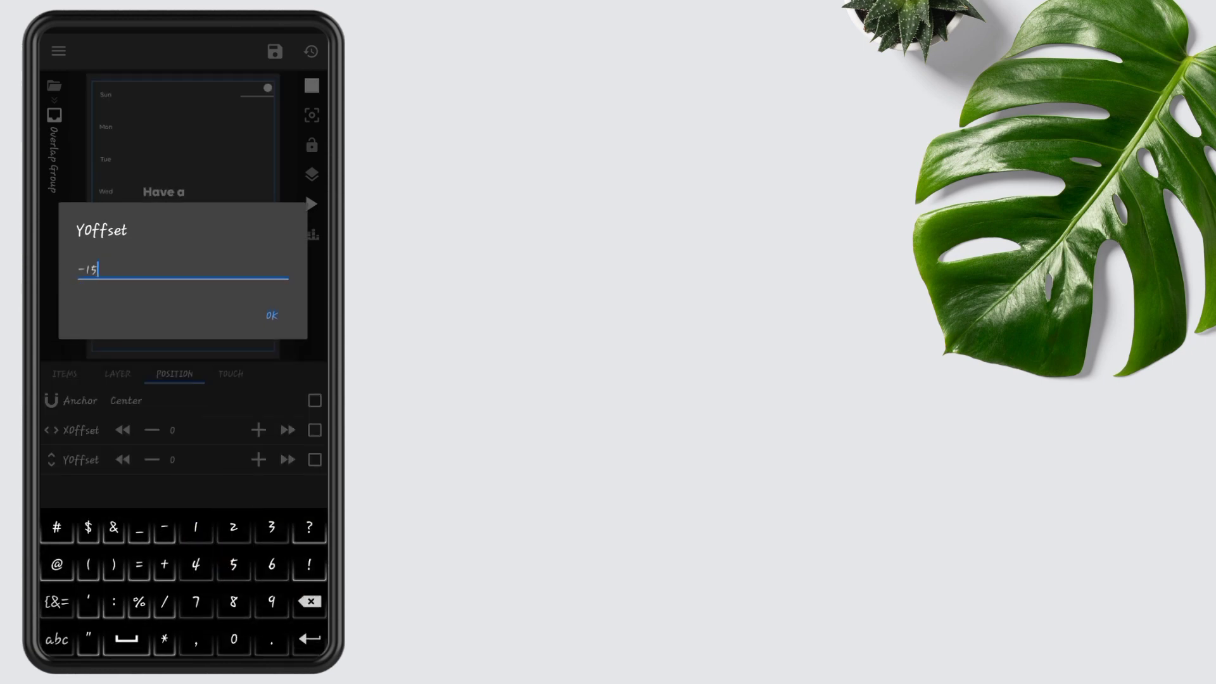
click(271, 316)
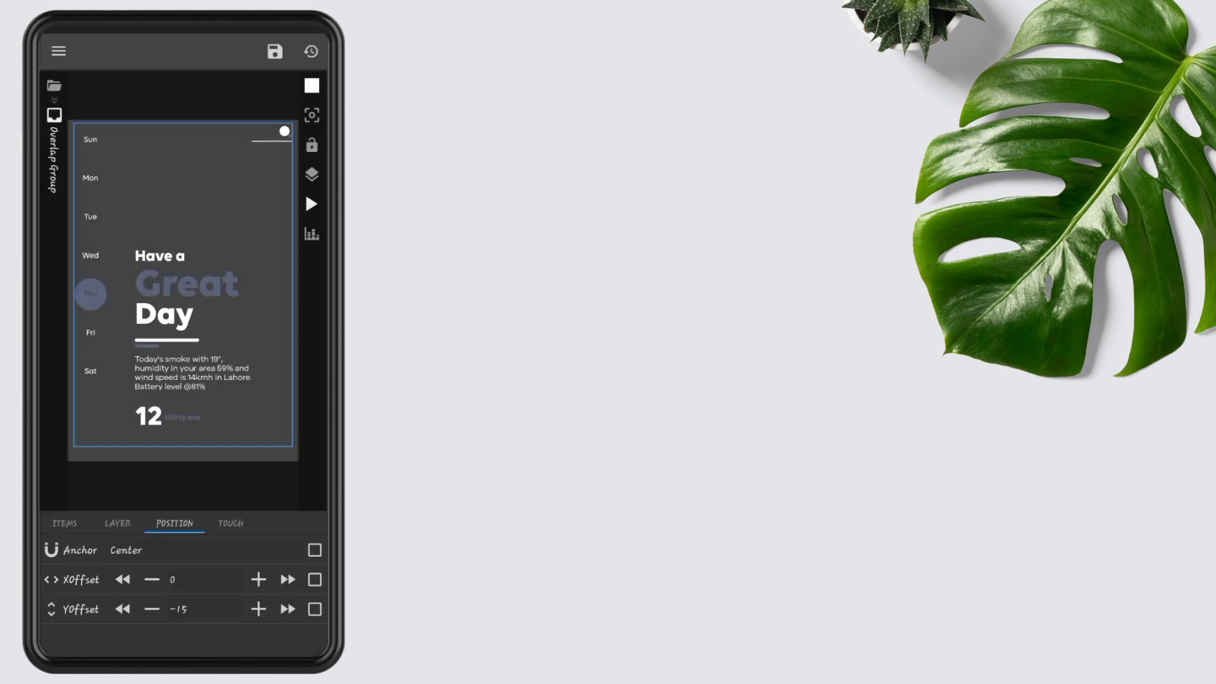
click(65, 524)
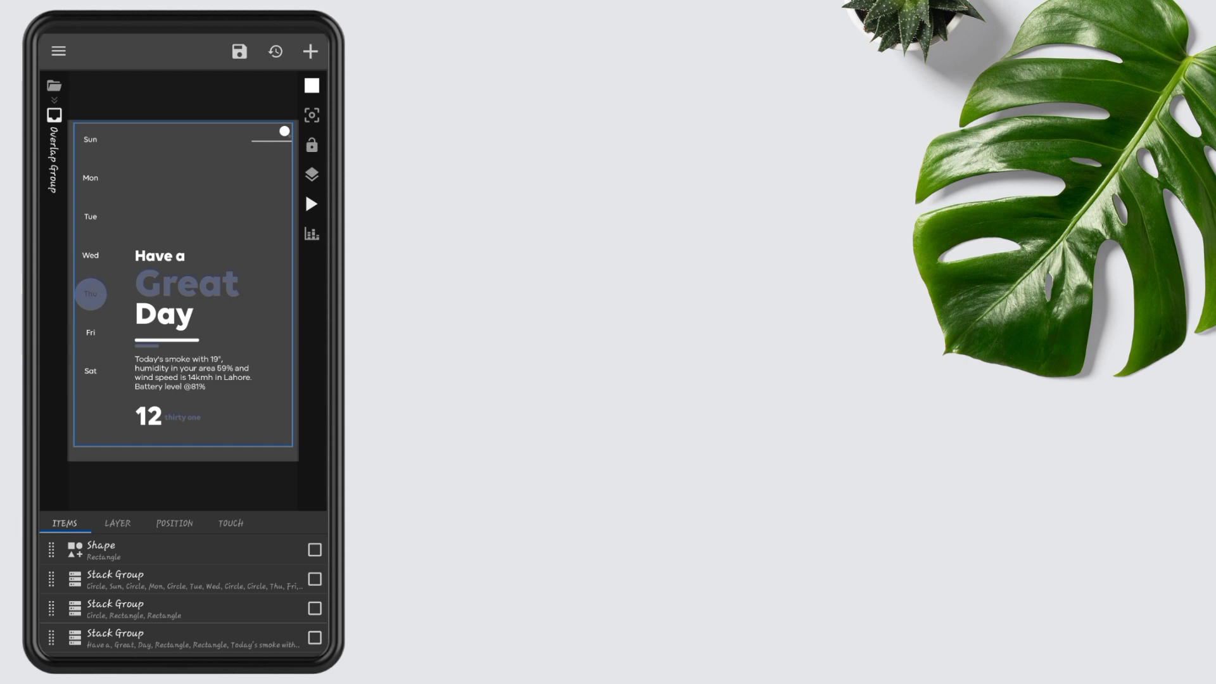
Change the Have a Great Day Stack Group's BPadding from 35 to -10
click(163, 639)
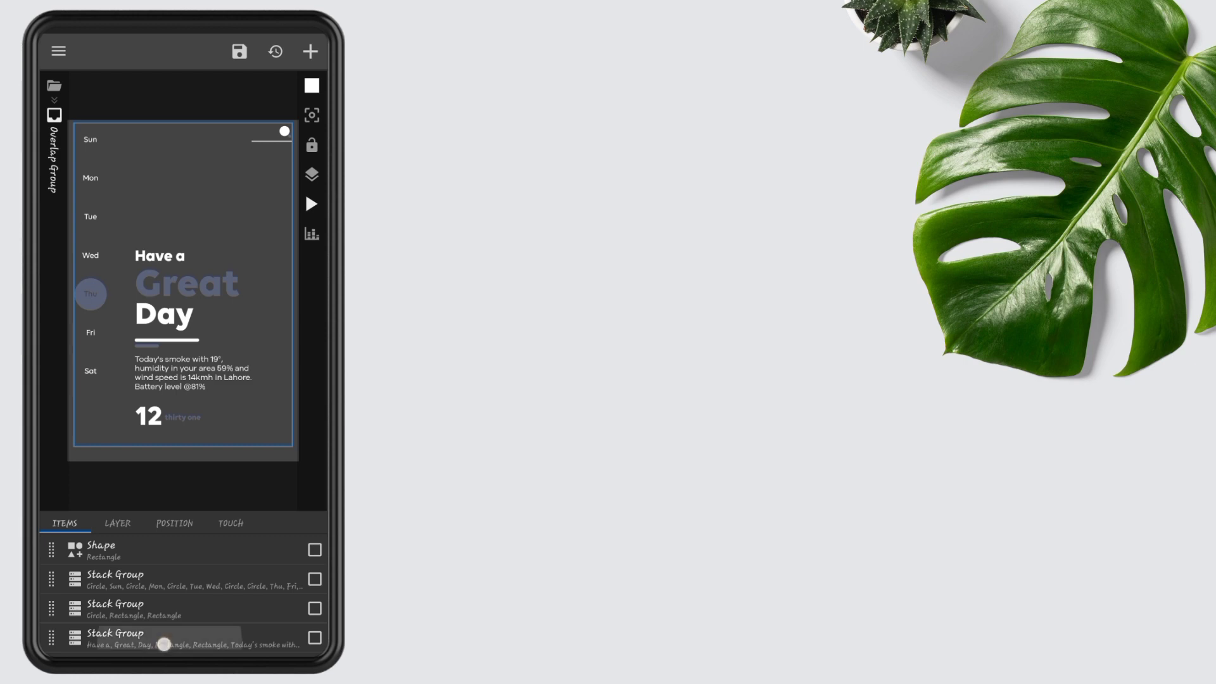
click(174, 523)
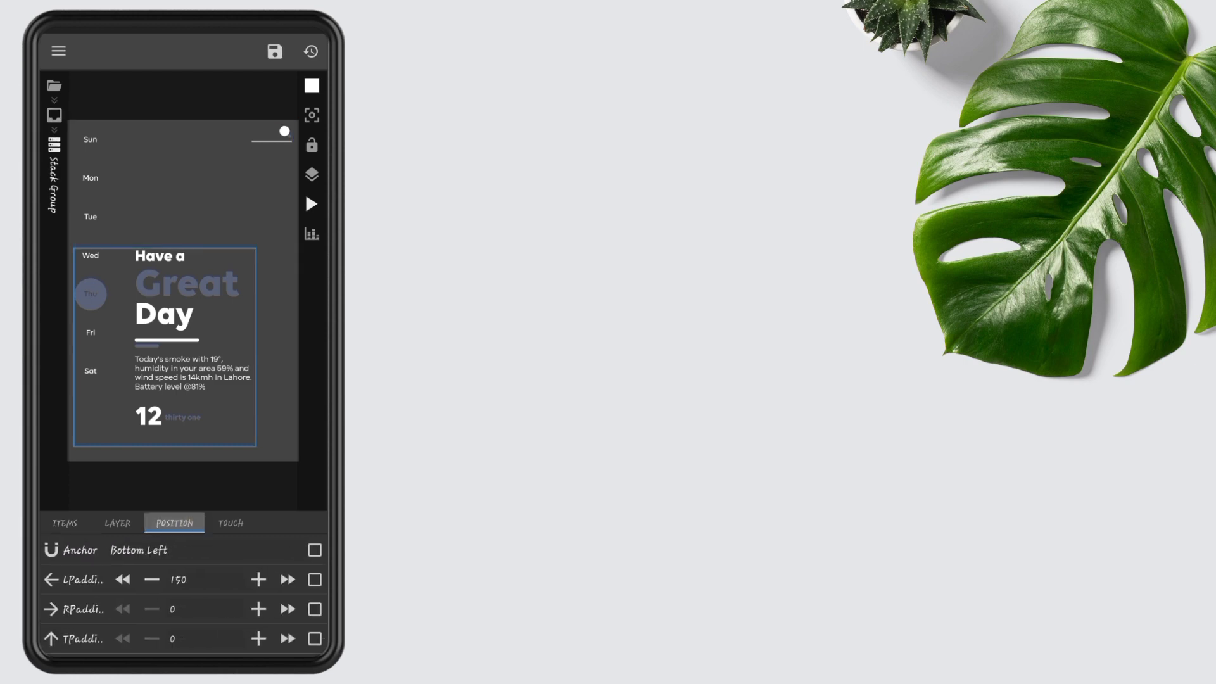
click(195, 642)
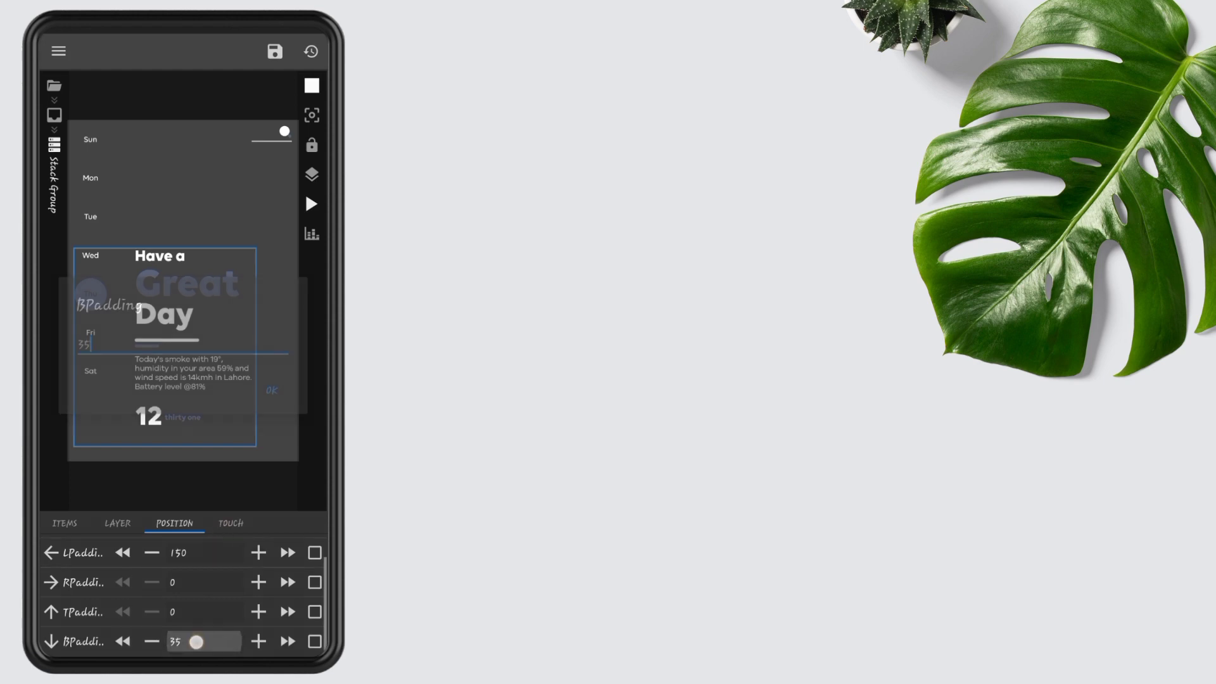
key(BackSpace)
key(BackSpace)
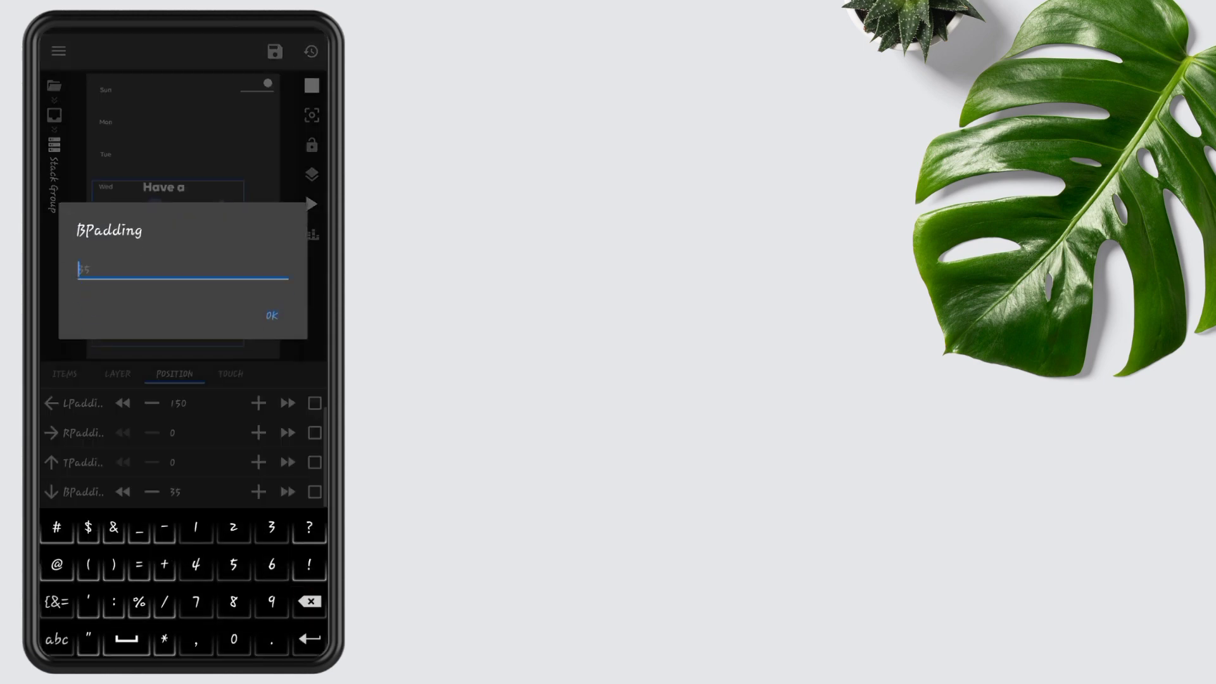
text(-10)
click(272, 316)
click(64, 522)
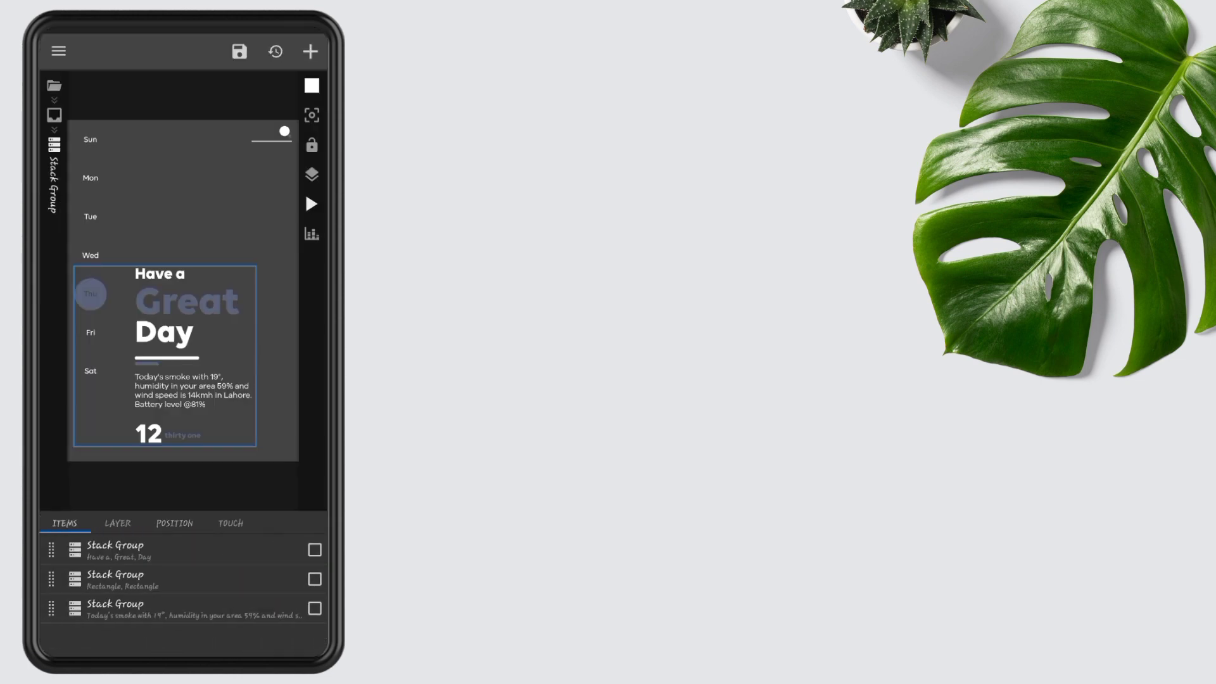
Edit the weather paragraph's text formula so the battery line reads 'Battery level is 81%'
click(167, 547)
click(167, 549)
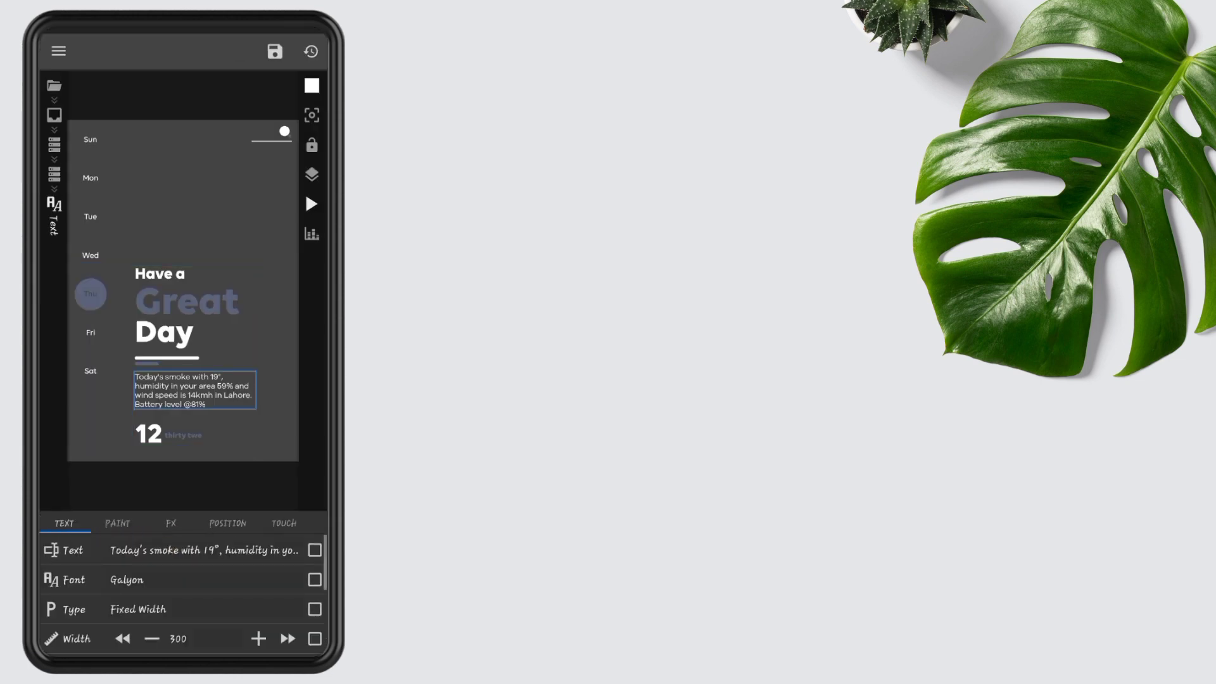
click(166, 550)
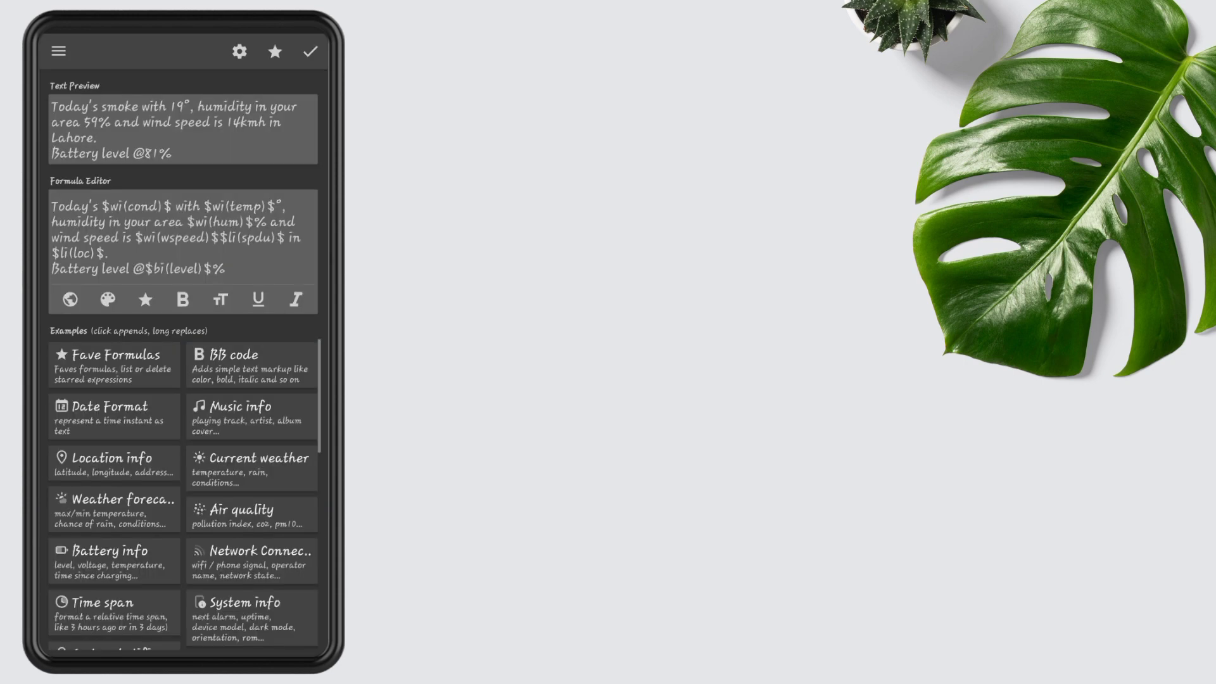
click(144, 269)
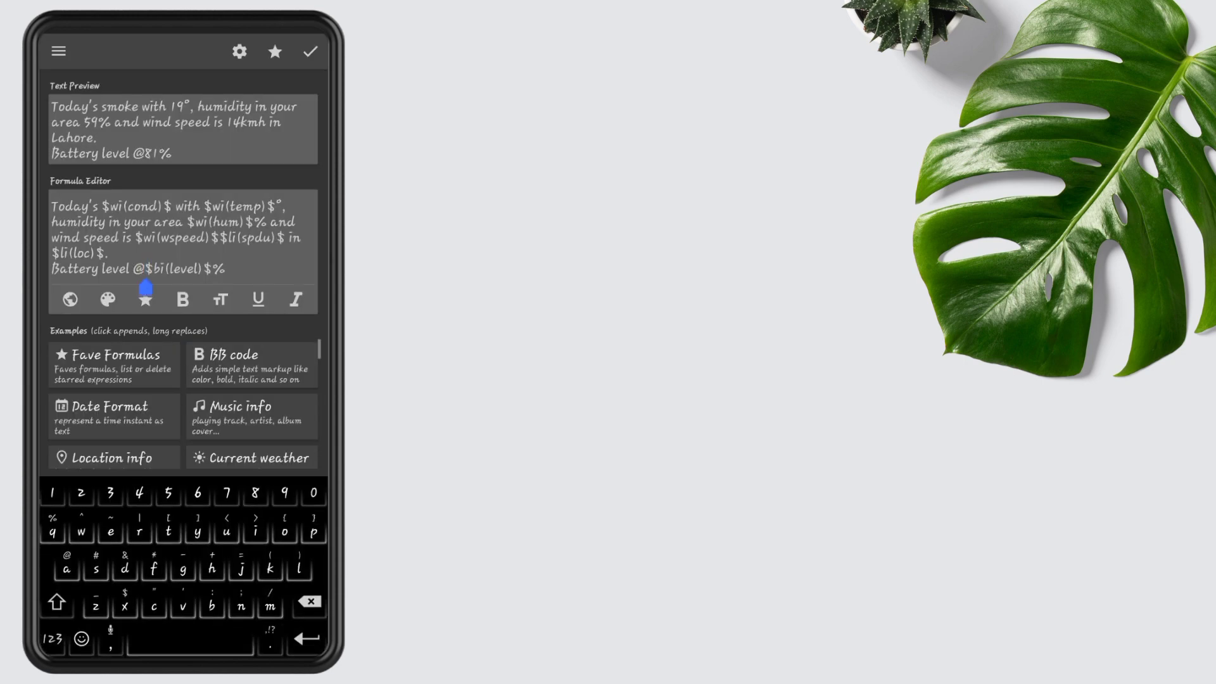
key(BackSpace)
text(is)
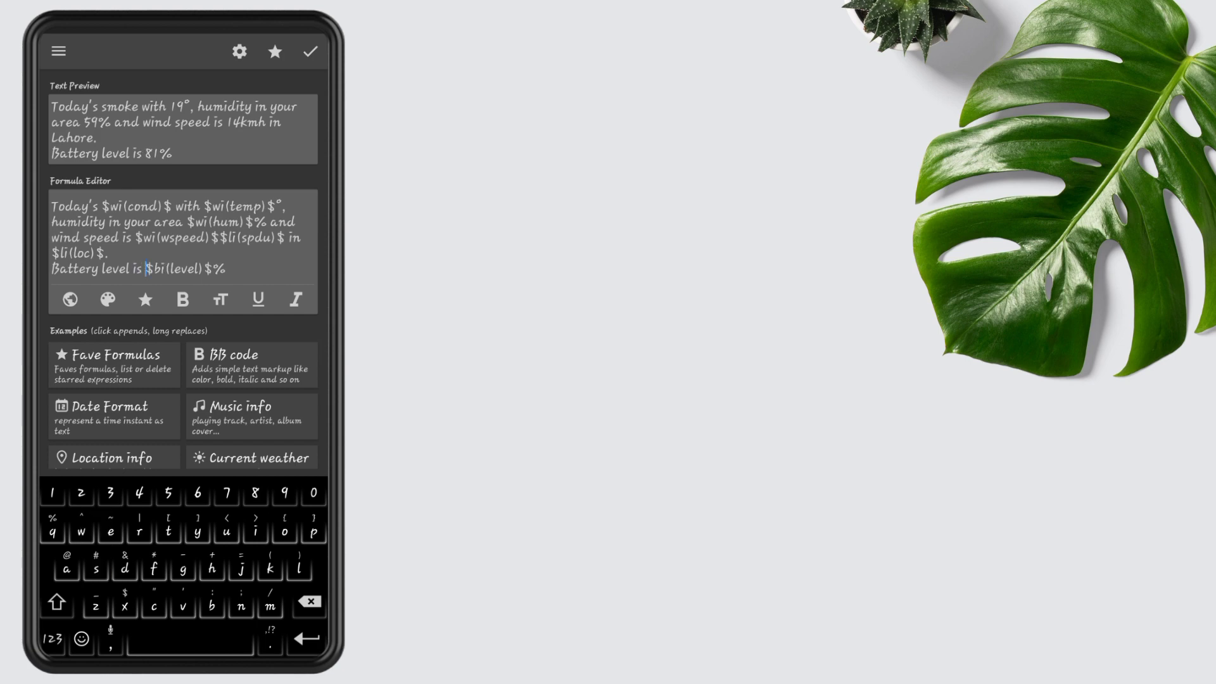
click(310, 52)
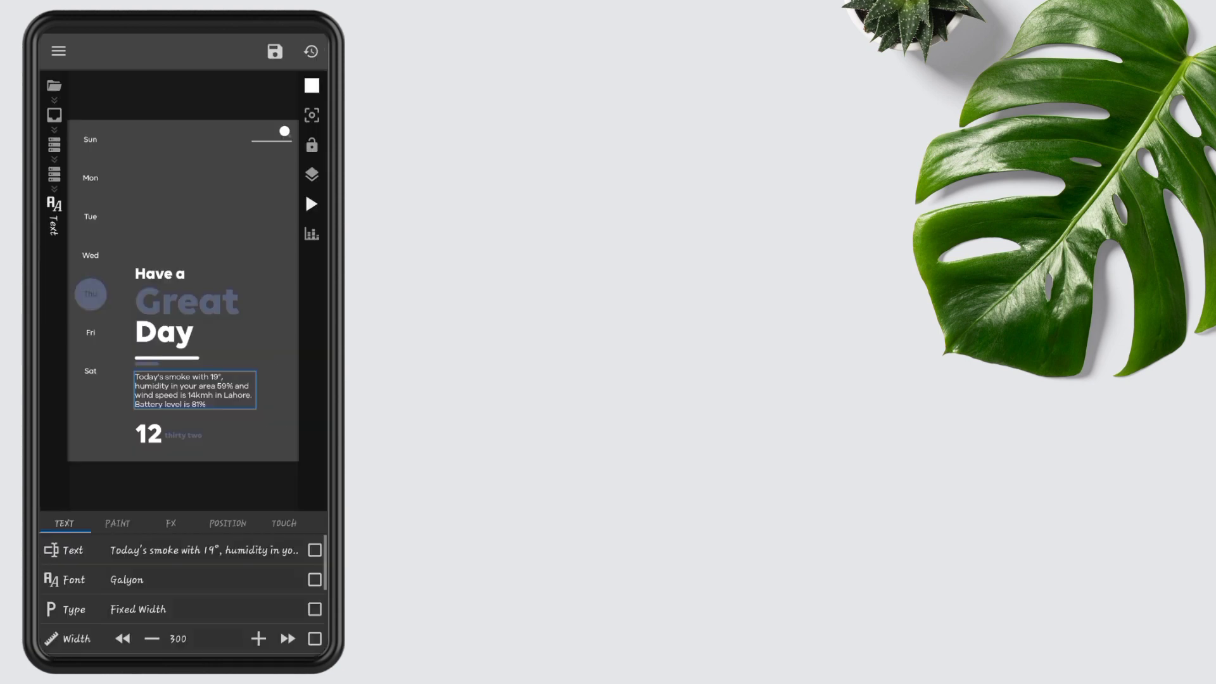
Set the root Single touch action to Disabled (block touch) and save the widget
click(53, 91)
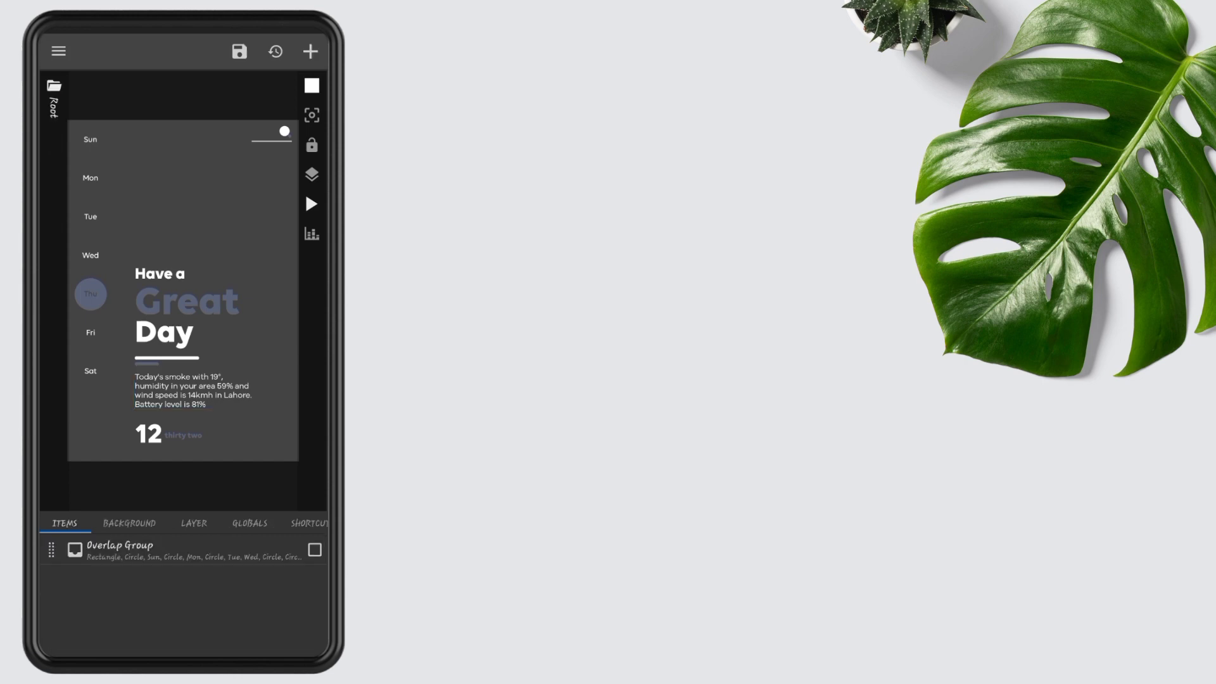
click(301, 526)
click(301, 524)
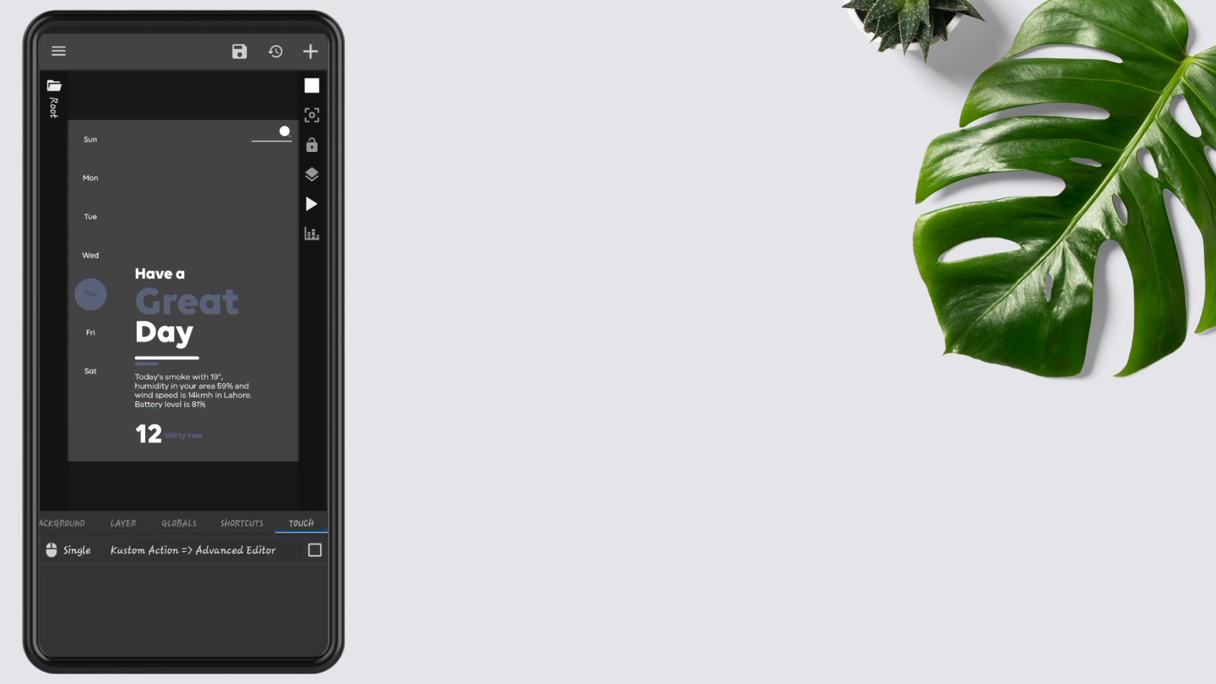
click(161, 550)
click(185, 550)
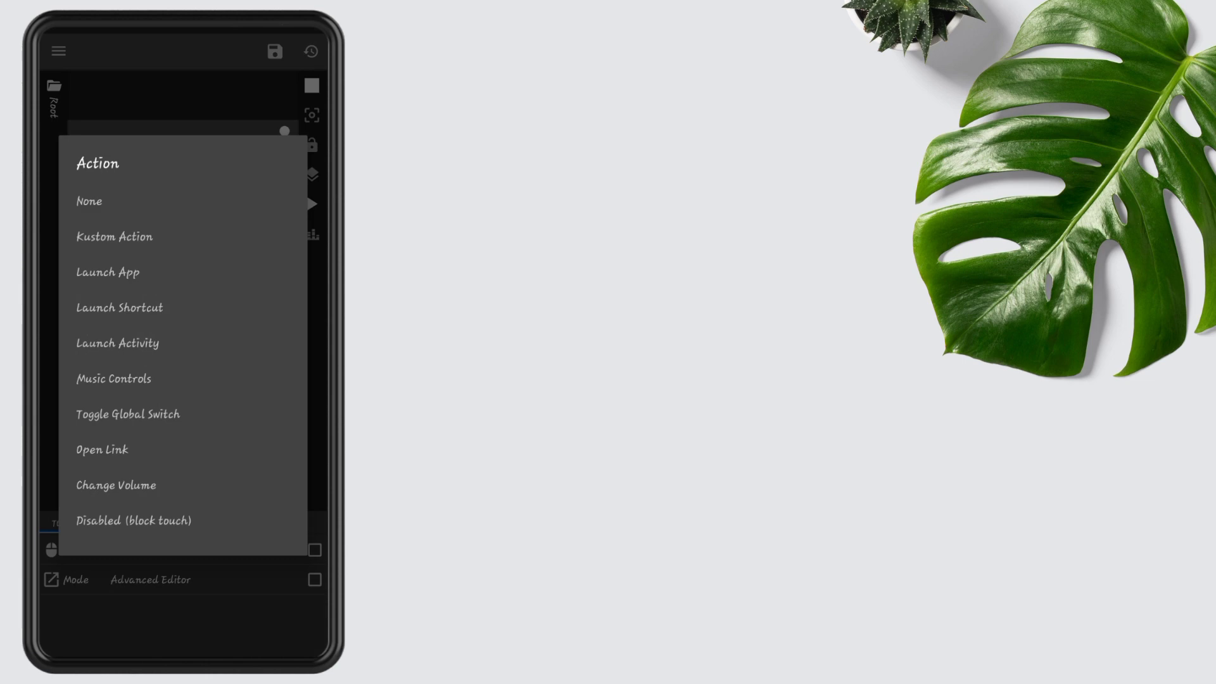
click(133, 520)
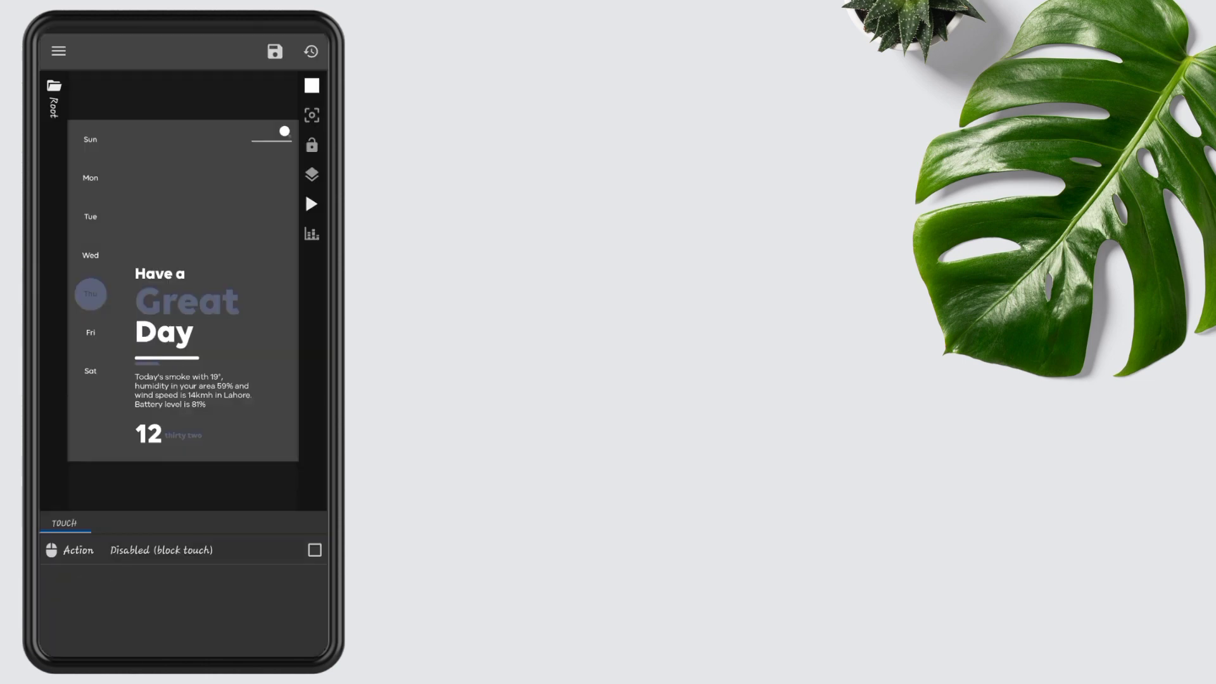
click(275, 51)
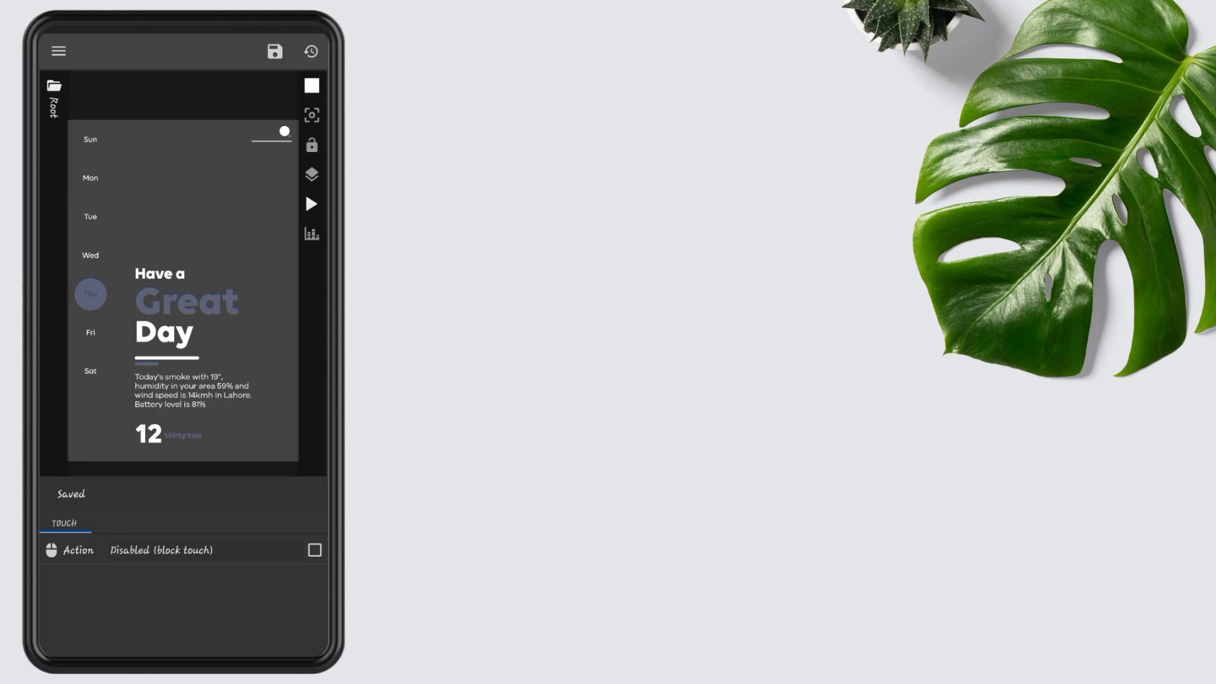
Close the KWGT editor to reveal the finished home screen
key(Escape)
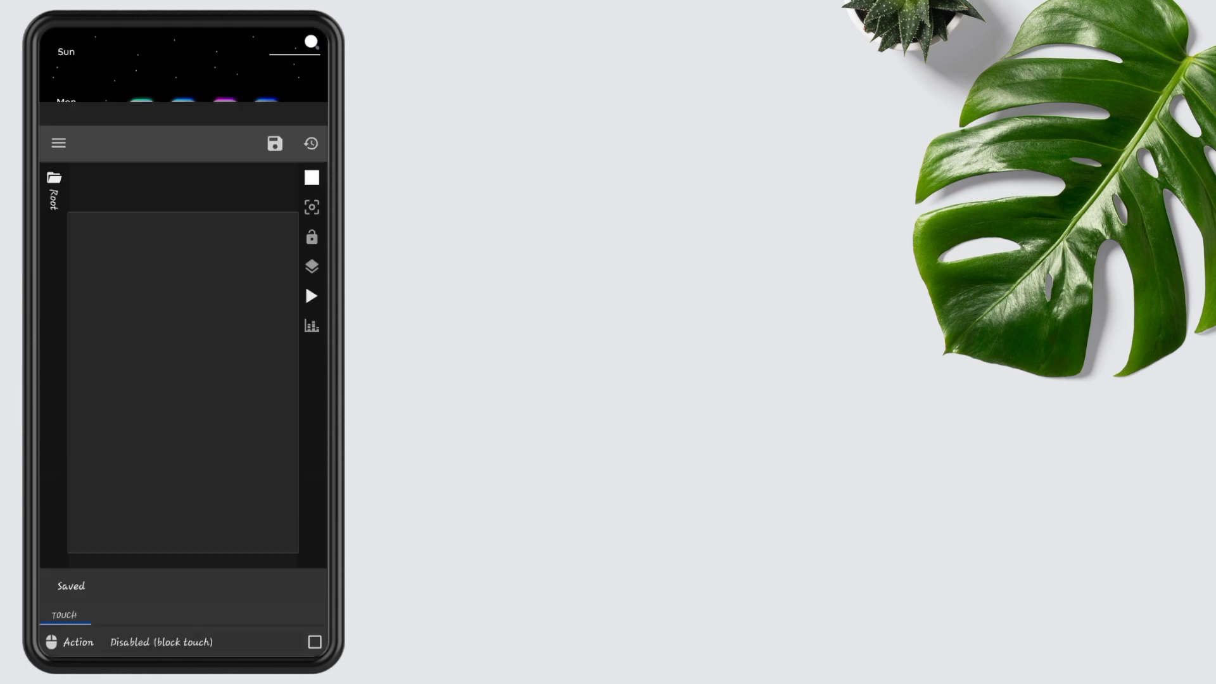